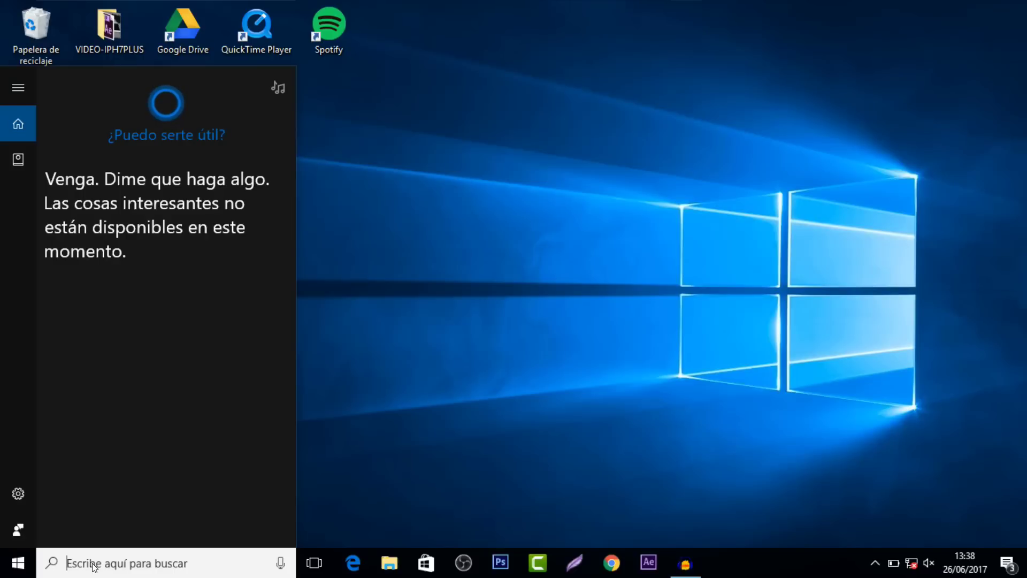
# - Find Símbolo del sistema through the system search and run it as administrator, allowing it to make changes
pyautogui.write('simbolo')
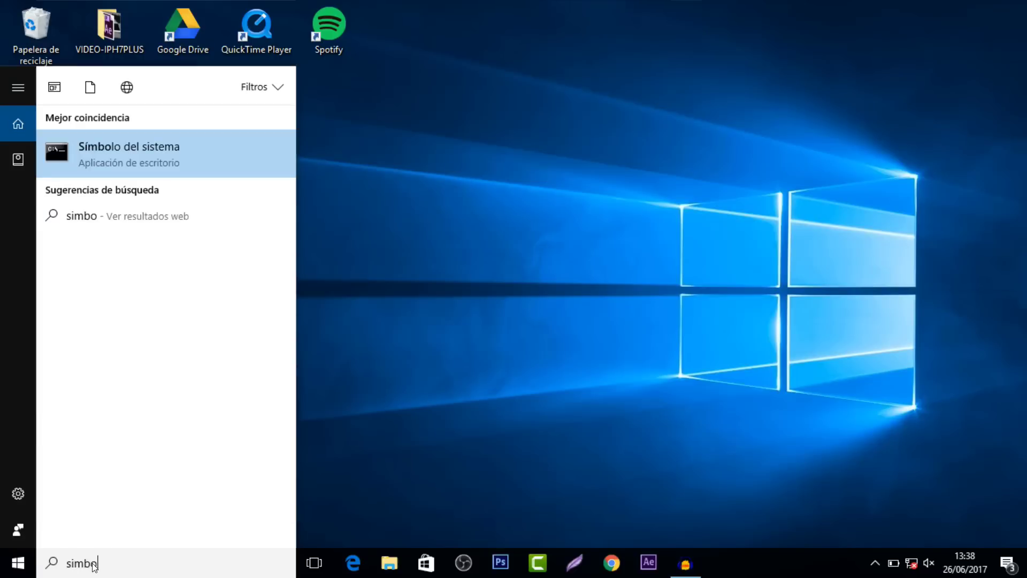
pyautogui.rightClick(142, 154)
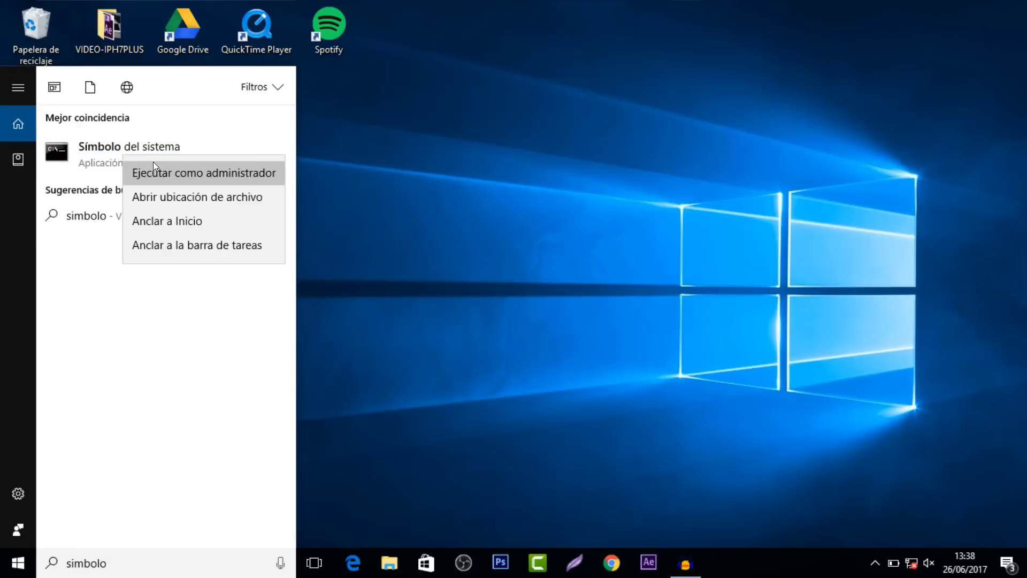
pyautogui.click(153, 161)
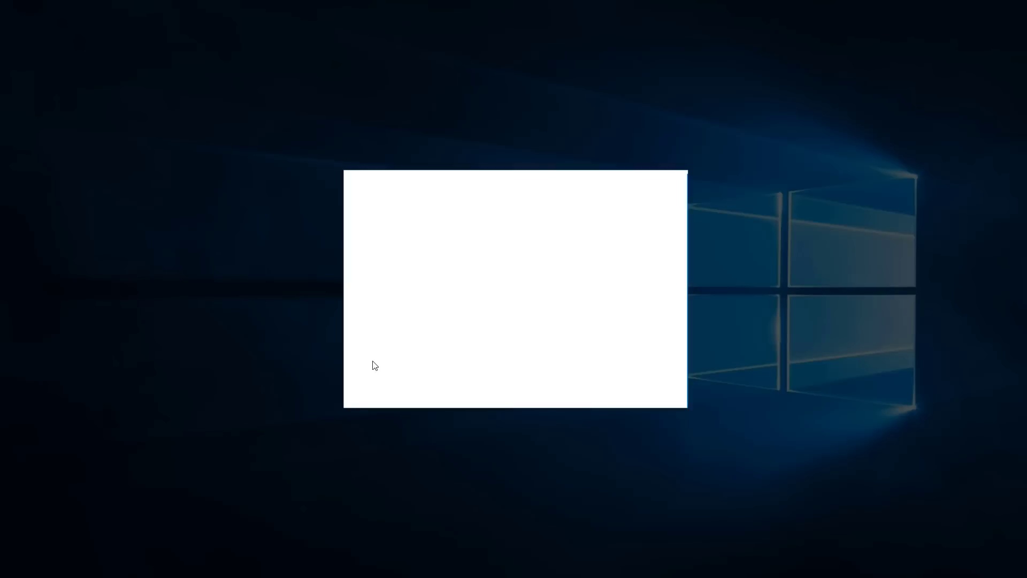
pyautogui.click(408, 372)
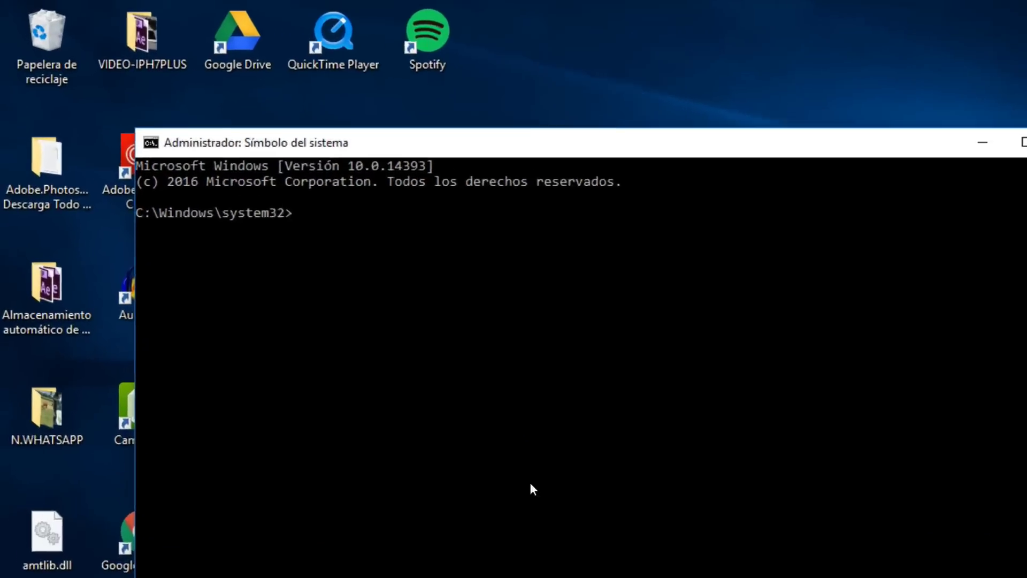
# - Look up the SD card's drive letter in Este equipo and run chkdsk F: /f in the command prompt
pyautogui.write('ch')
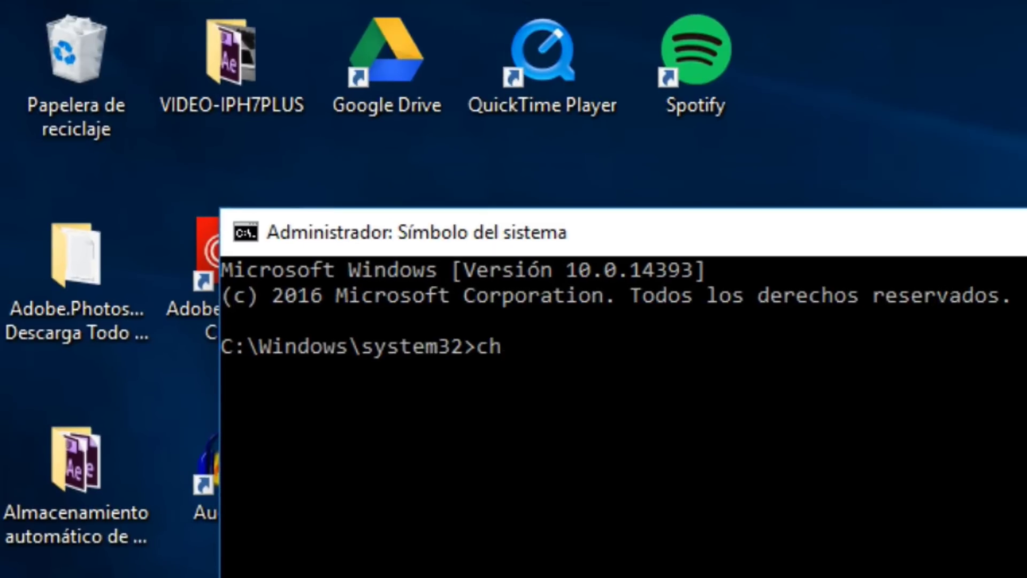
pyautogui.write('kdsk')
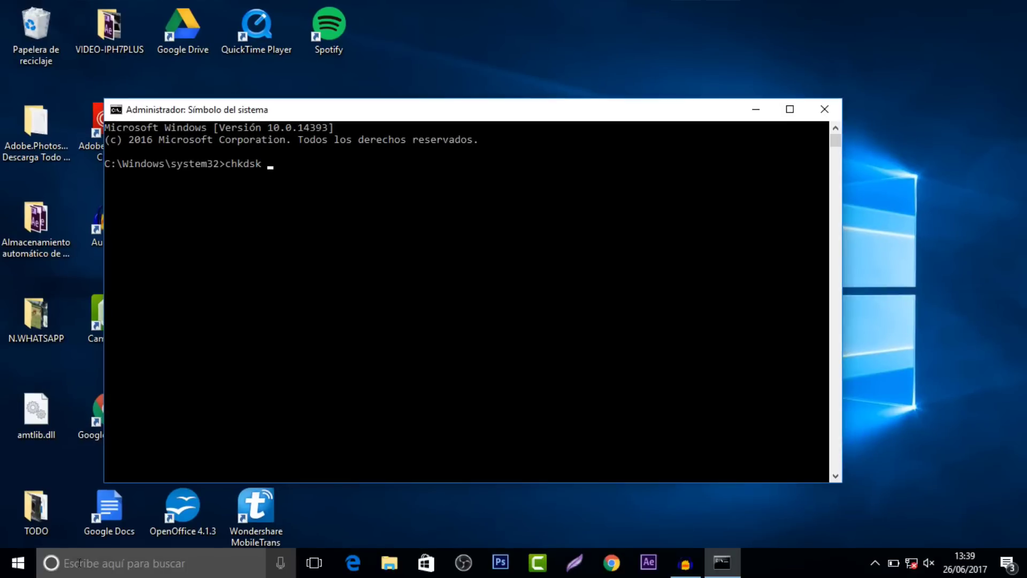
pyautogui.click(79, 563)
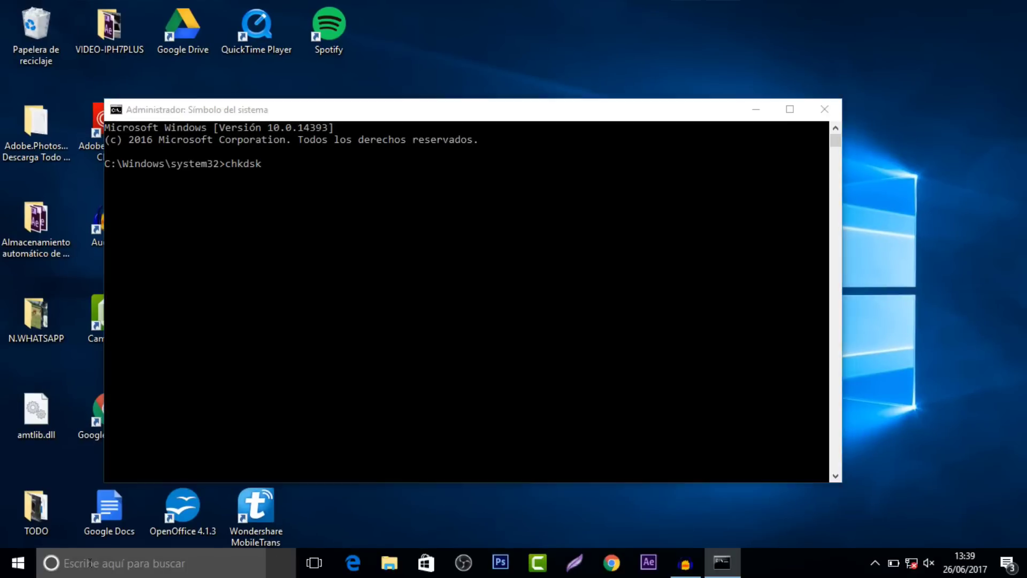
pyautogui.write('e')
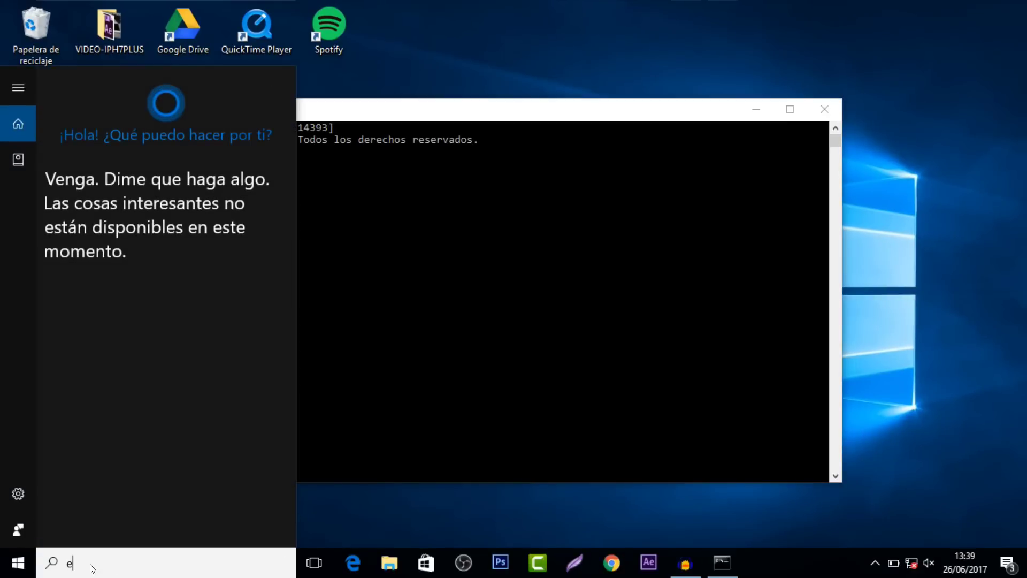
pyautogui.write('quipo')
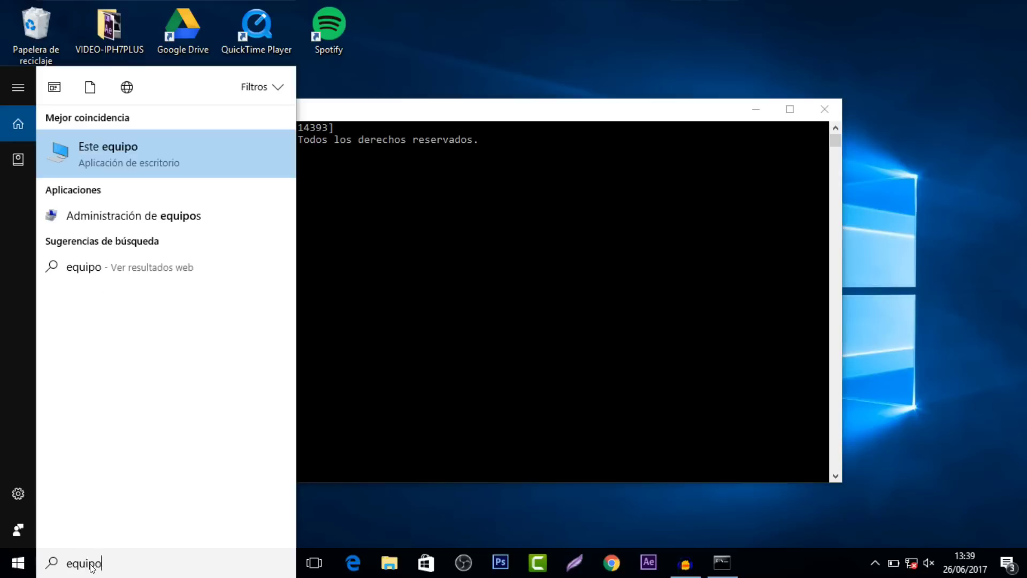
pyautogui.click(138, 153)
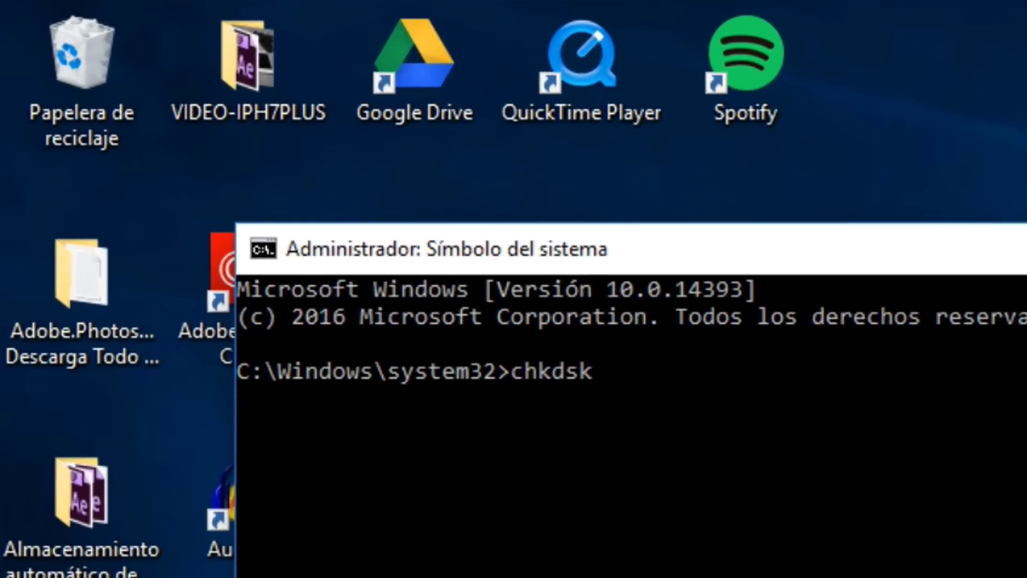
pyautogui.write('F: /f')
pyautogui.press('Return')
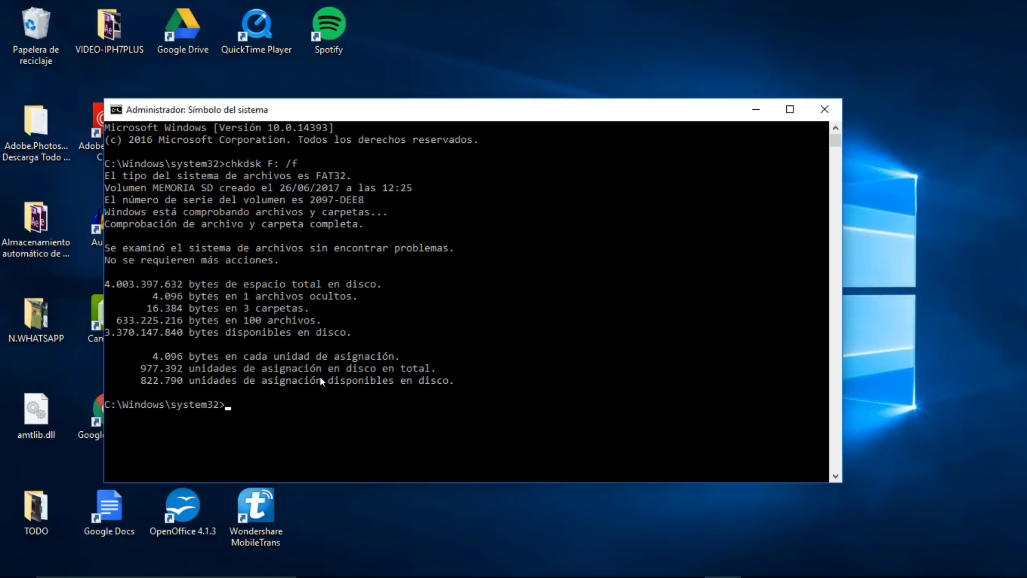
# - Switch to File Explorer and open the MEMORIA SD (F:) drive to inspect its files
pyautogui.moveTo(320, 576)
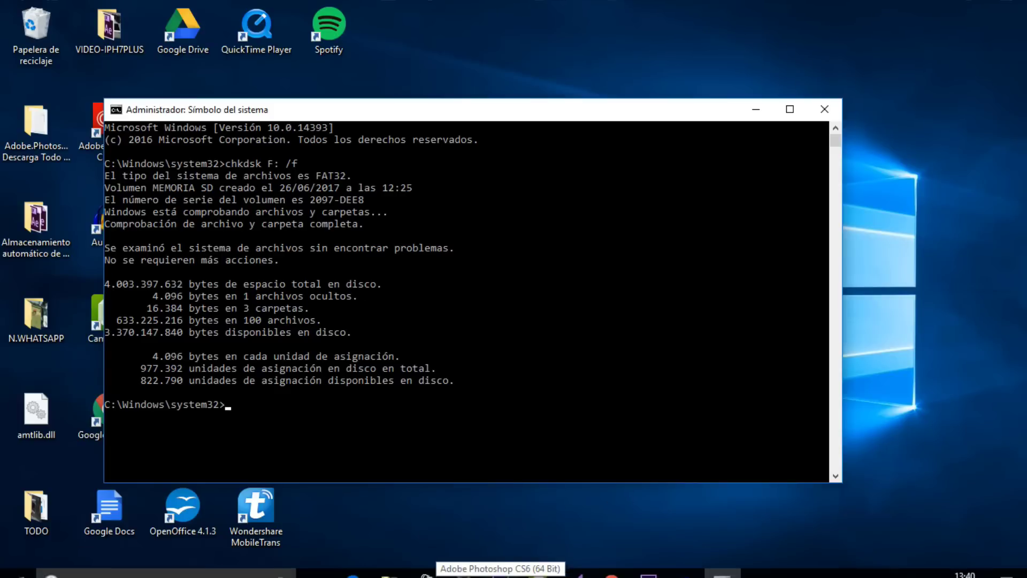
pyautogui.click(389, 563)
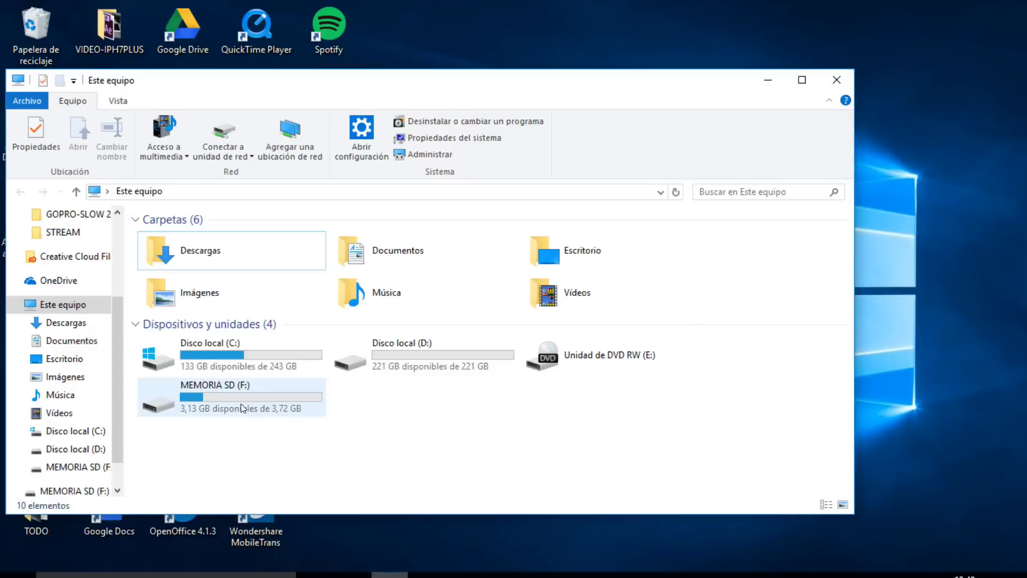
pyautogui.doubleClick(235, 397)
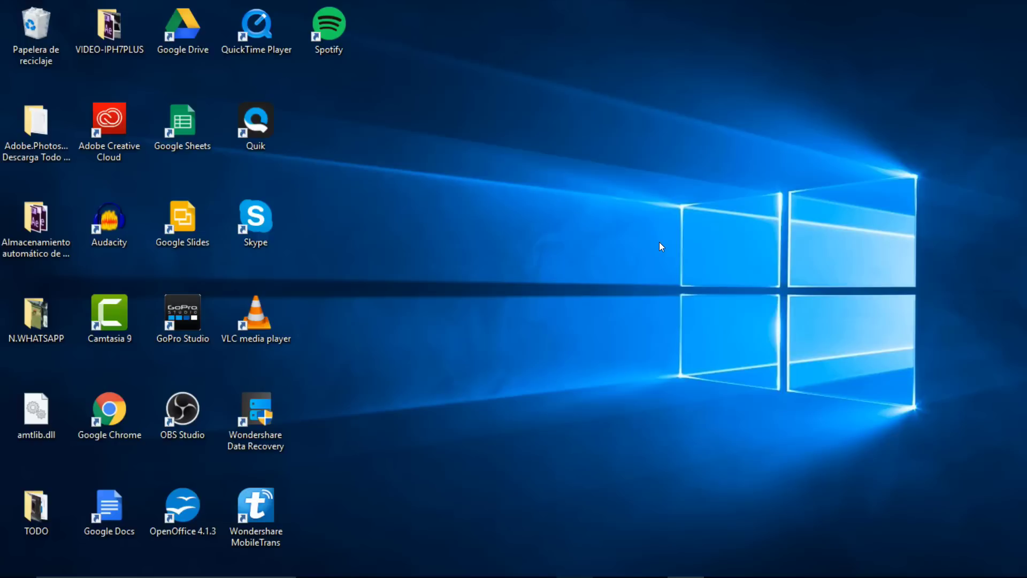
# - From the desktop, search for Símbolo del sistema again and open a new window of it with administrator rights
pyautogui.click(124, 565)
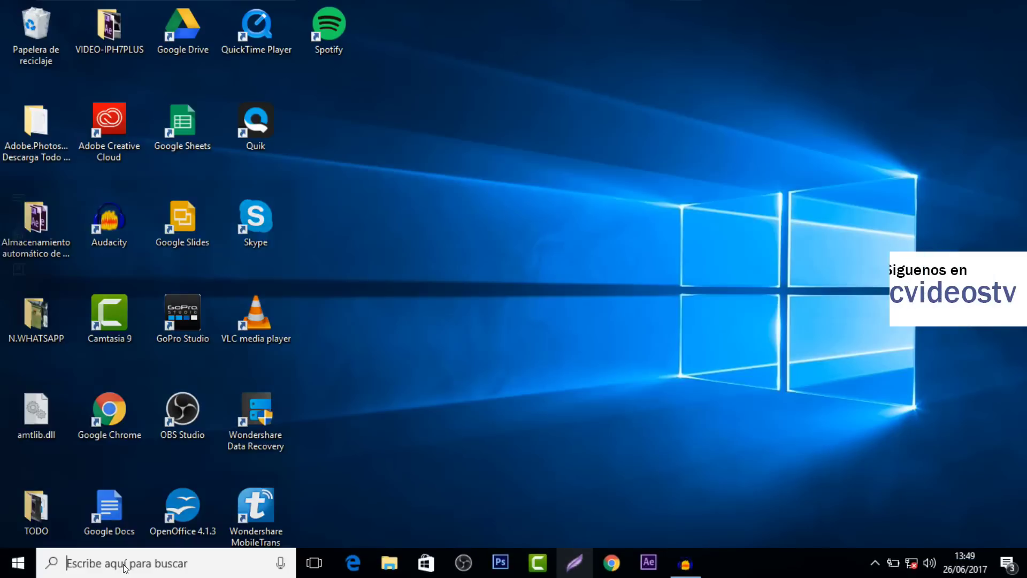
pyautogui.write('si')
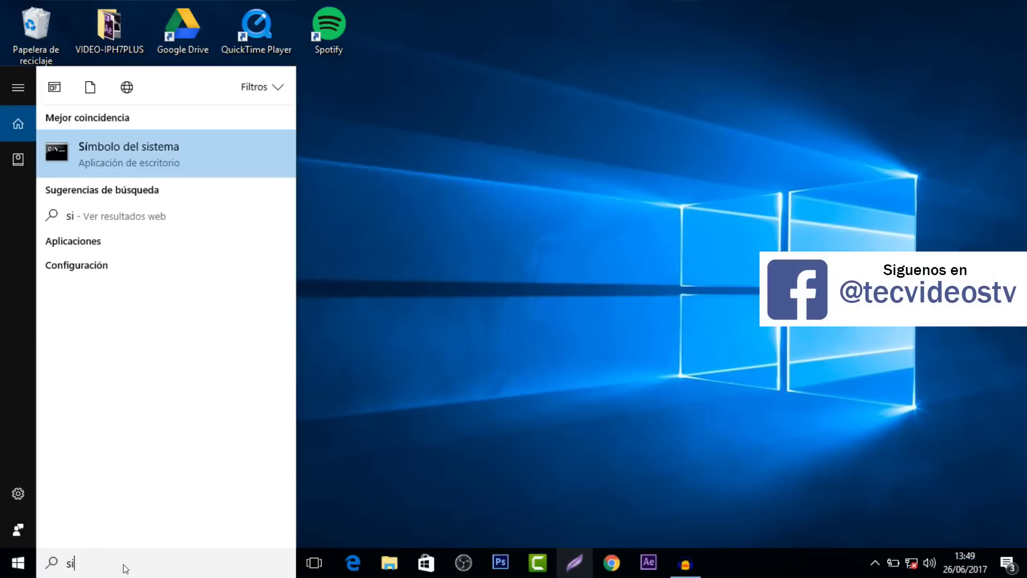
pyautogui.write('mbolo')
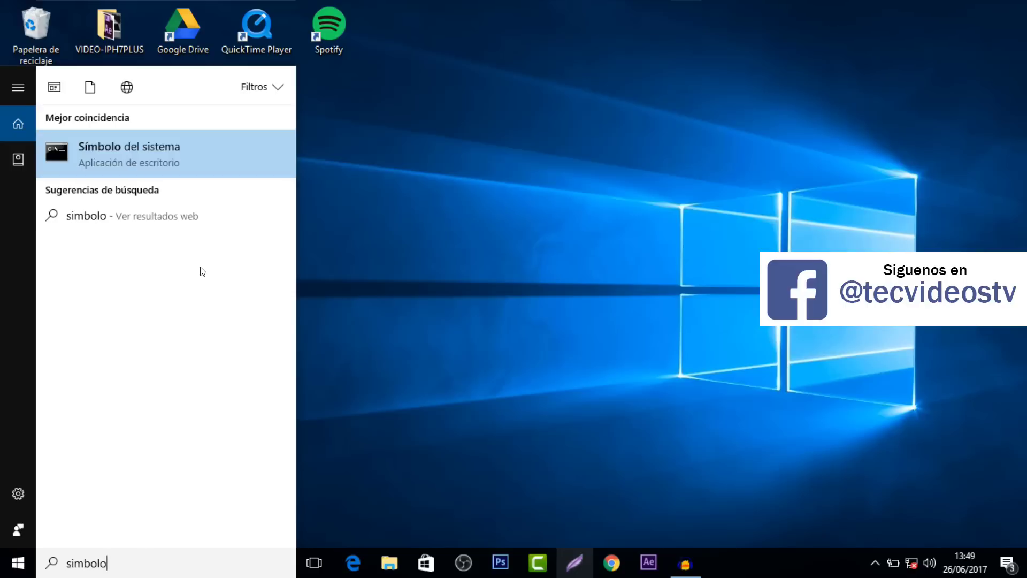
pyautogui.rightClick(116, 157)
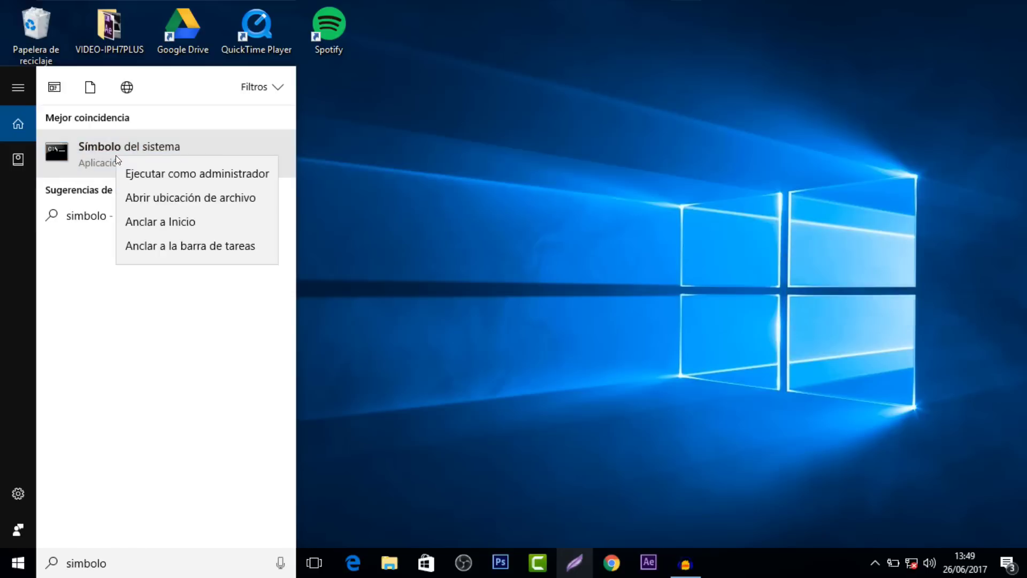
pyautogui.click(140, 172)
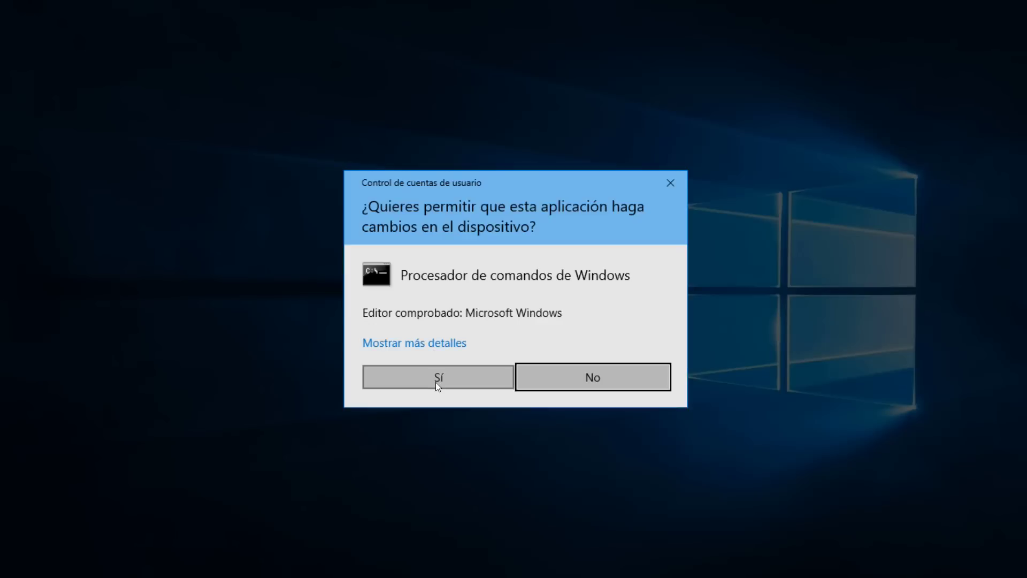
pyautogui.click(436, 382)
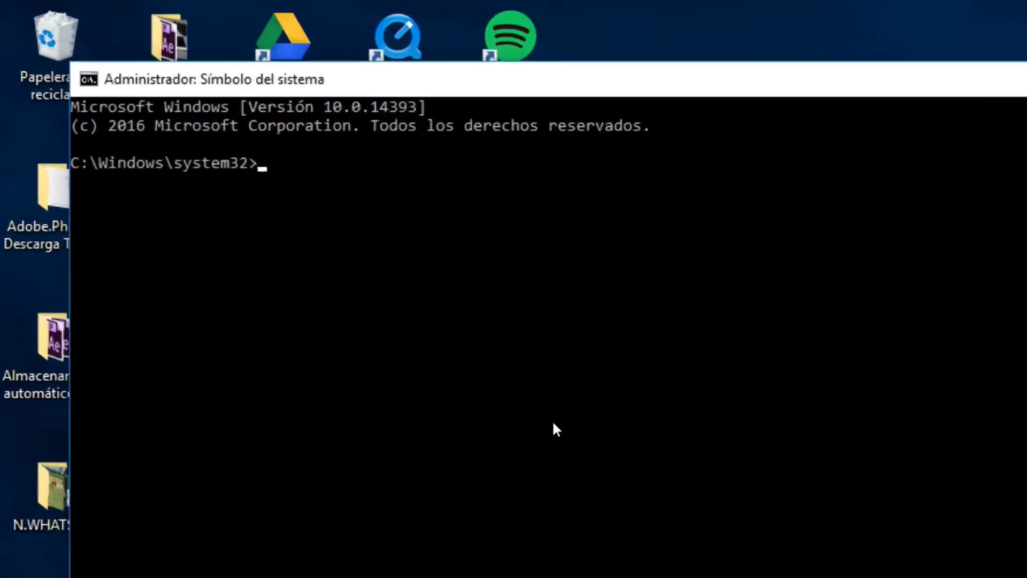
# - Start the diskpart utility in the administrator command prompt
pyautogui.write('d')
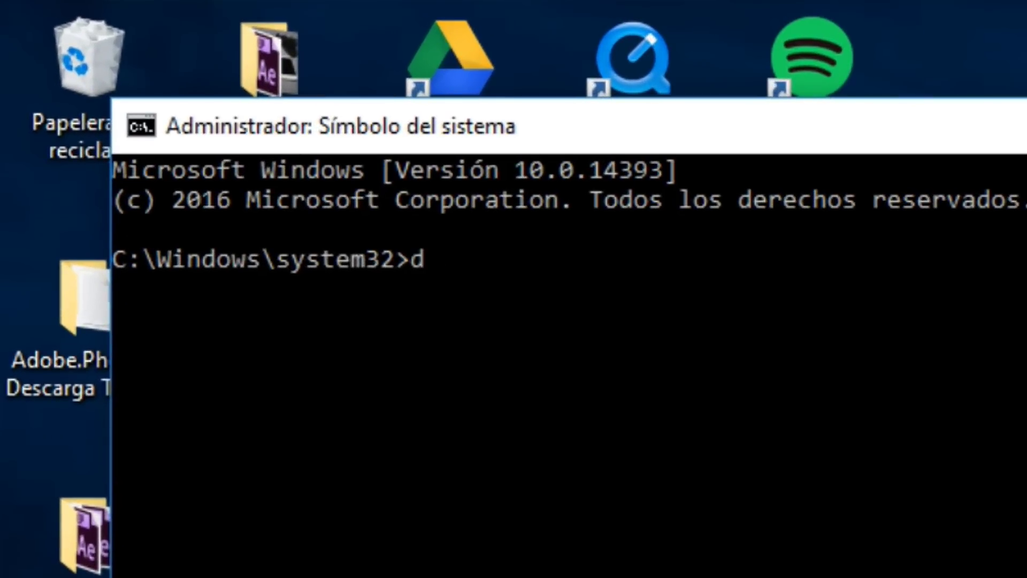
pyautogui.write('isk')
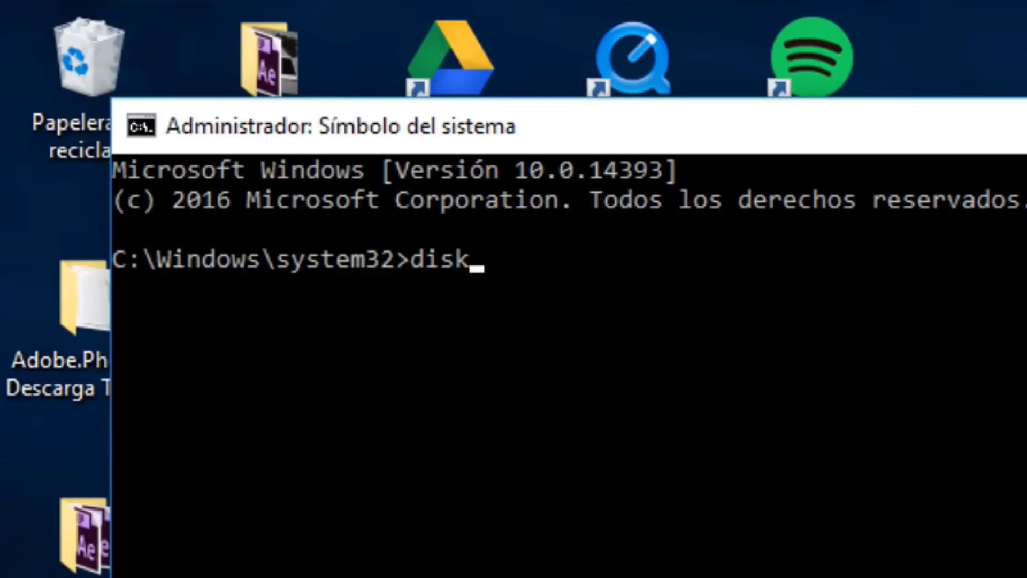
pyautogui.write('part')
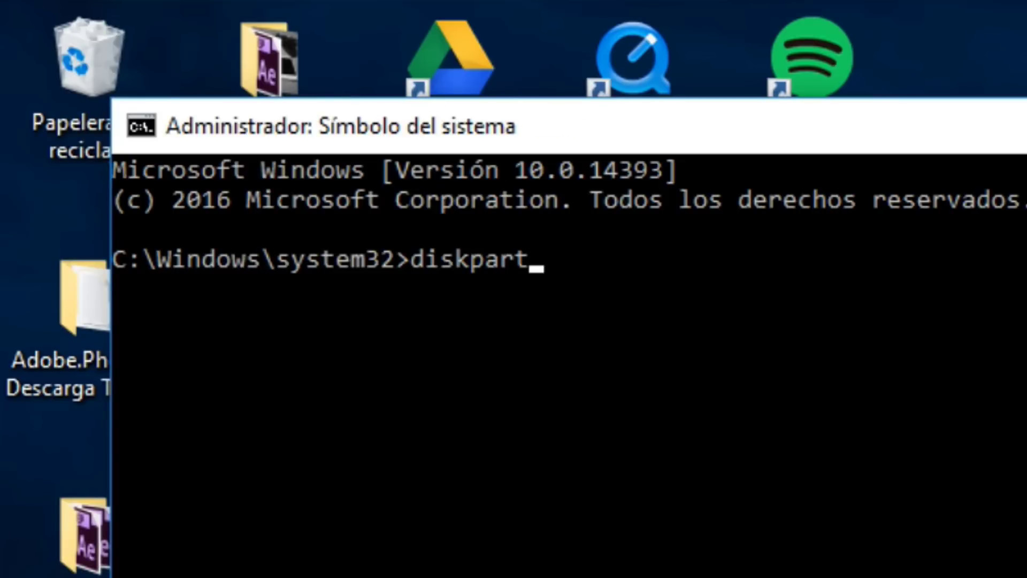
pyautogui.press('Return')
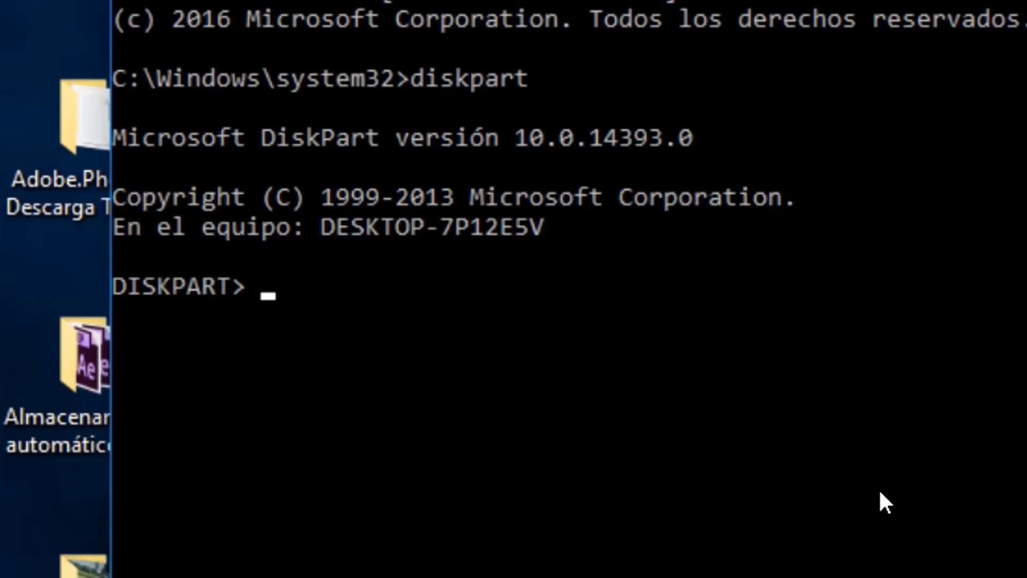
# - Try to list the partitions in DiskPart with the list part command
pyautogui.write('list')
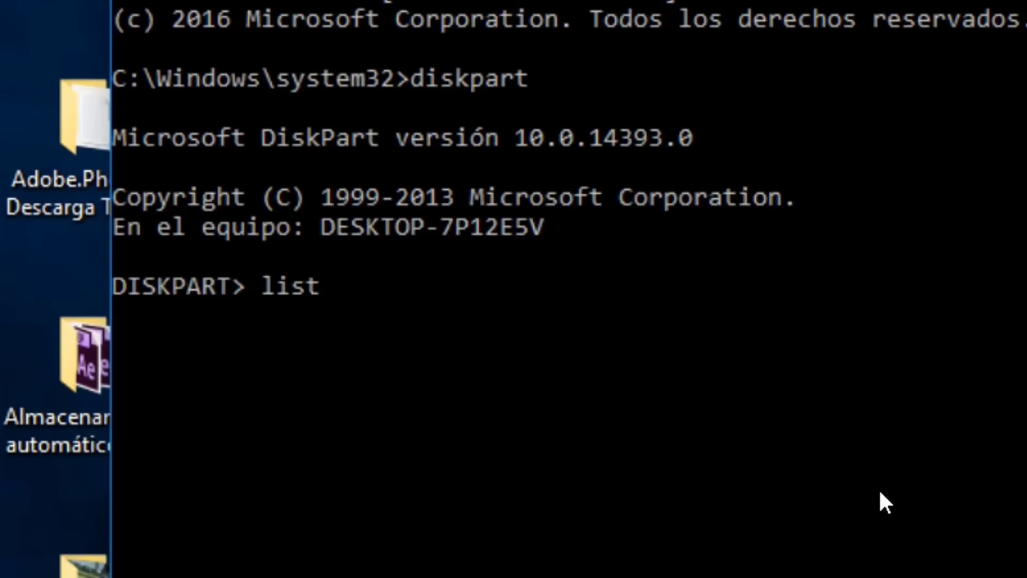
pyautogui.write(' part')
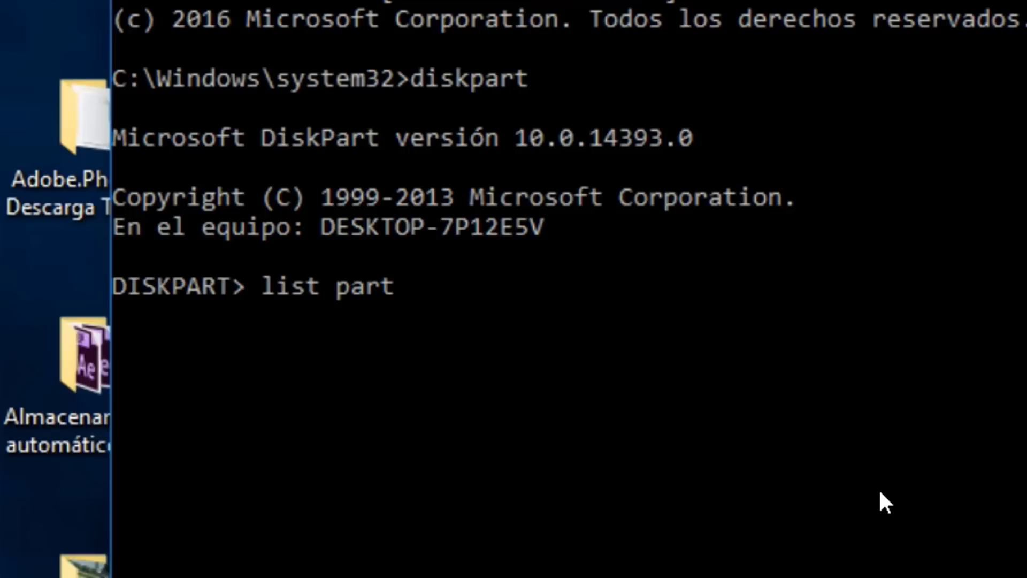
pyautogui.press('Return')
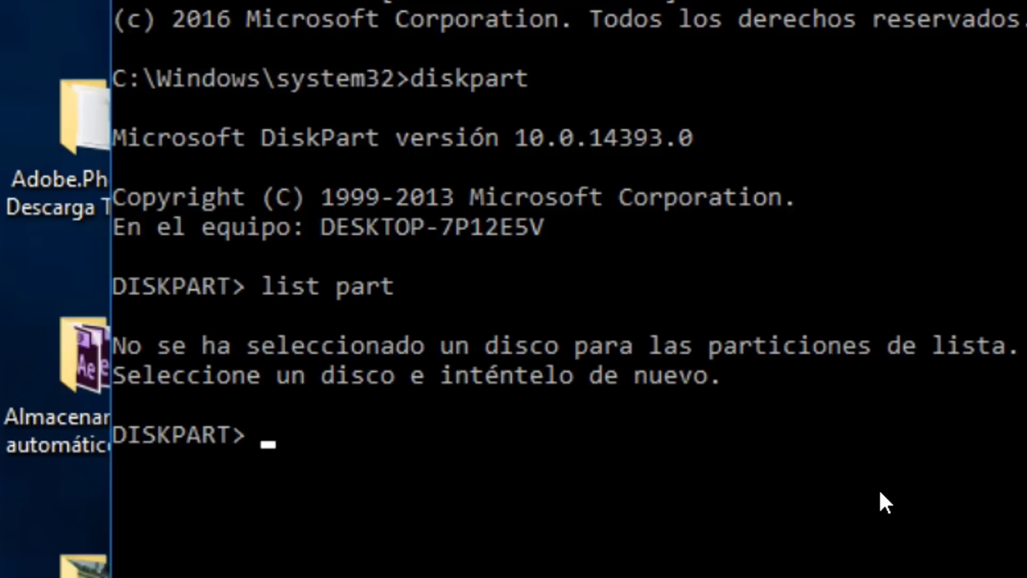
# - List the computer's disks in DiskPart with the list disk command
pyautogui.write('li')
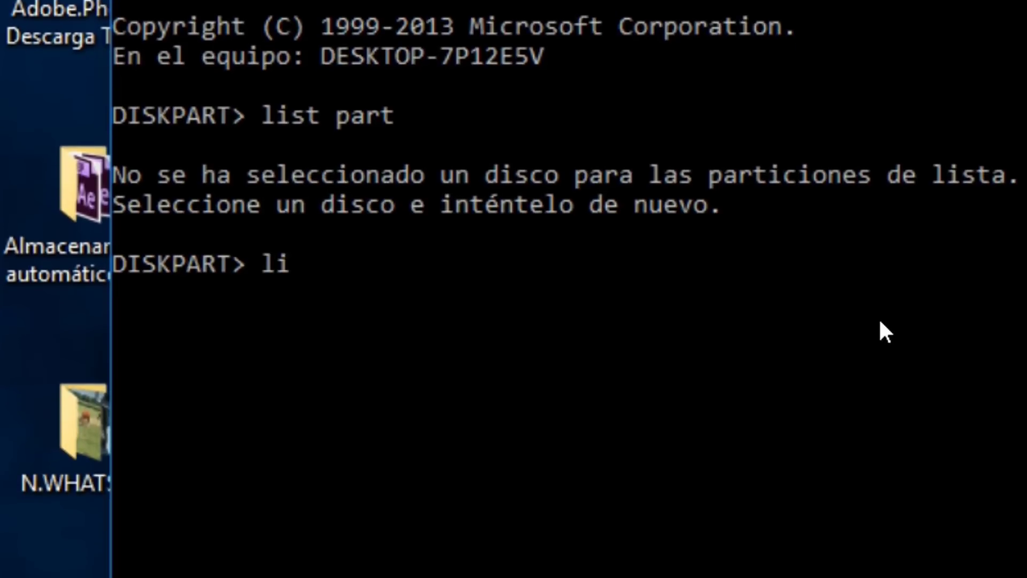
pyautogui.write('st disk')
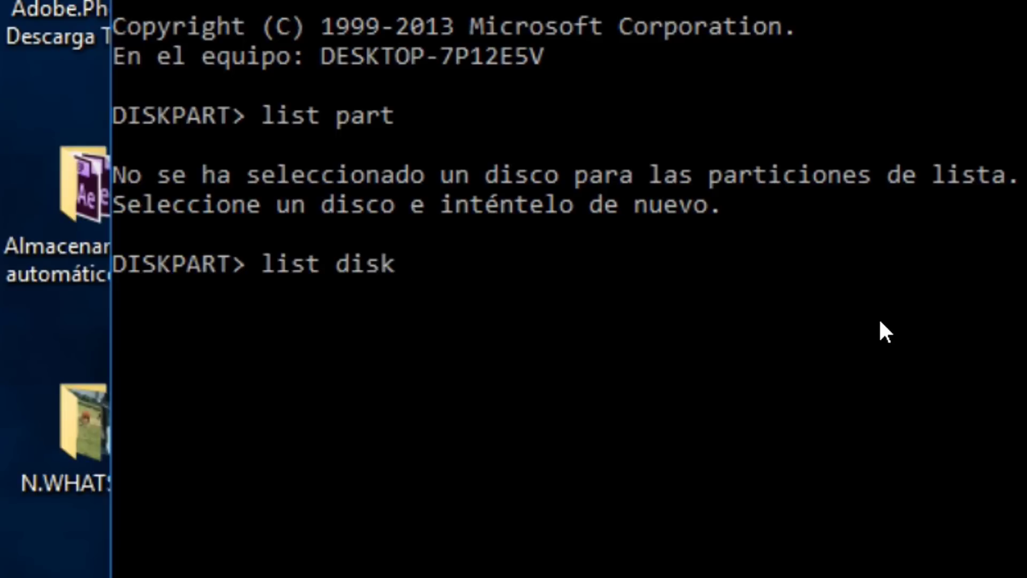
pyautogui.press('Return')
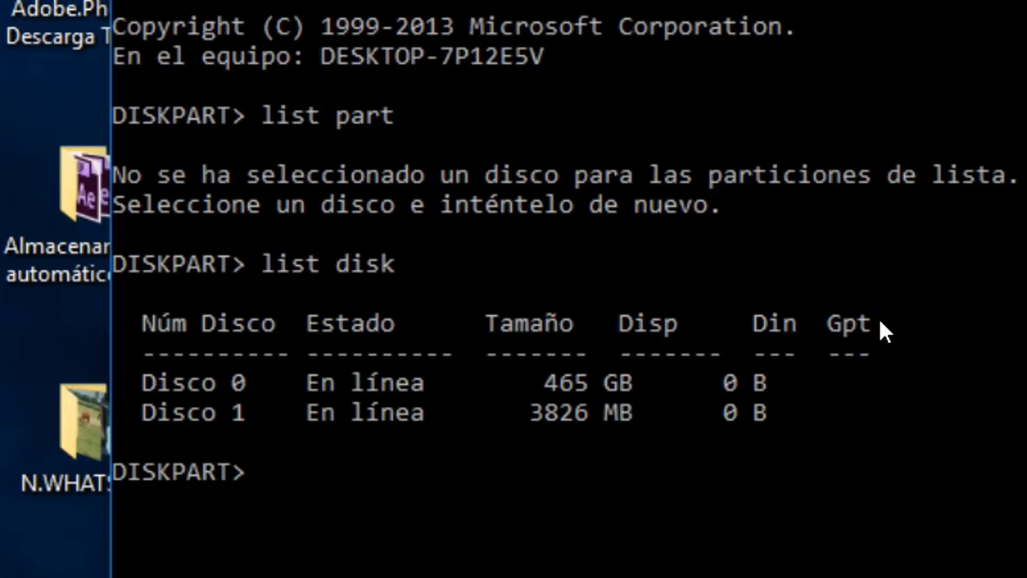
# - Select the SD card's disk in DiskPart with the command select disk 1
pyautogui.write('sel')
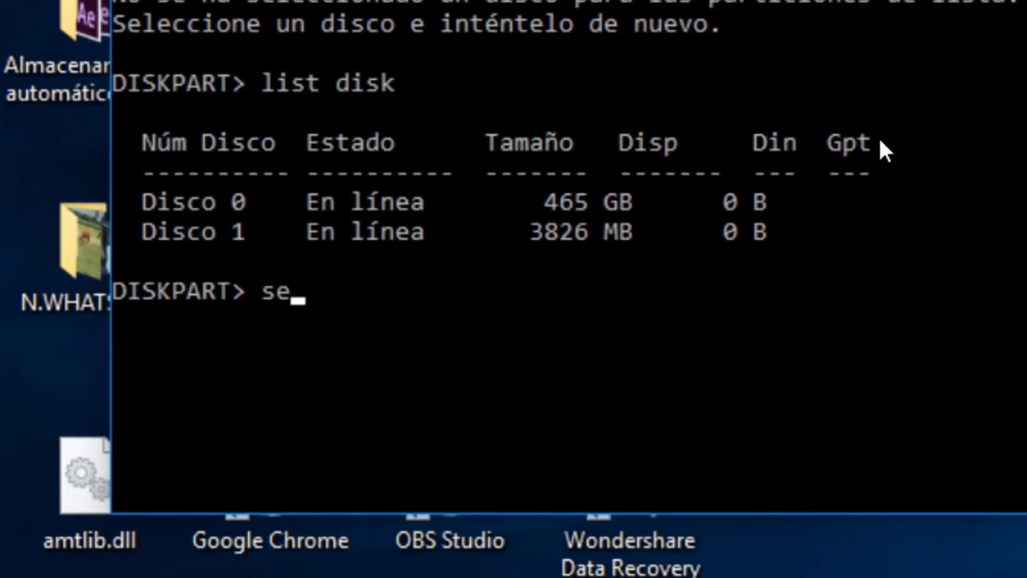
pyautogui.write('ect ')
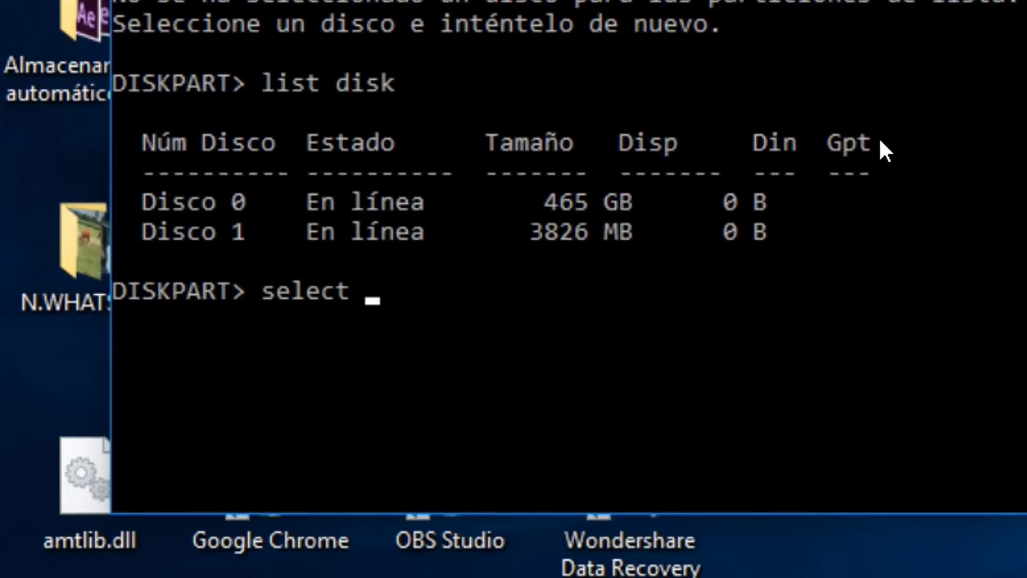
pyautogui.write('disk ')
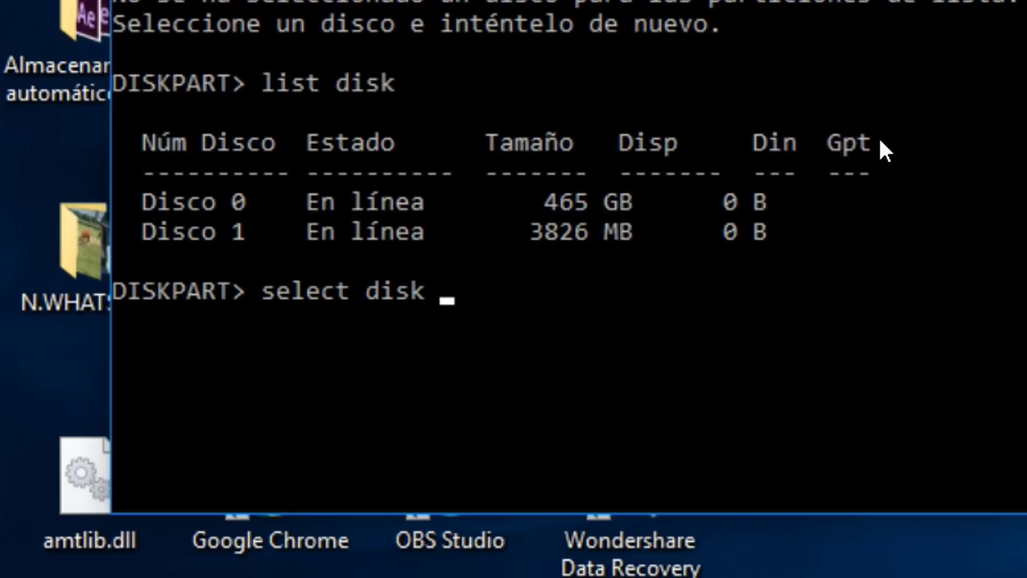
pyautogui.write('1')
pyautogui.press('Return')
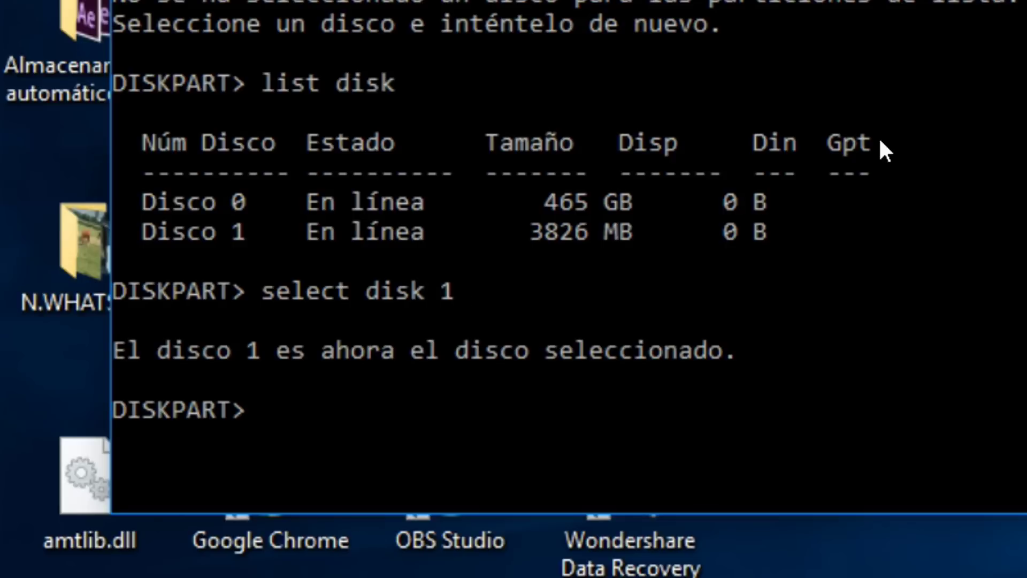
# - Try to wipe the selected disk with the clean command, and create a primary partition with create partition primary
pyautogui.write('clean')
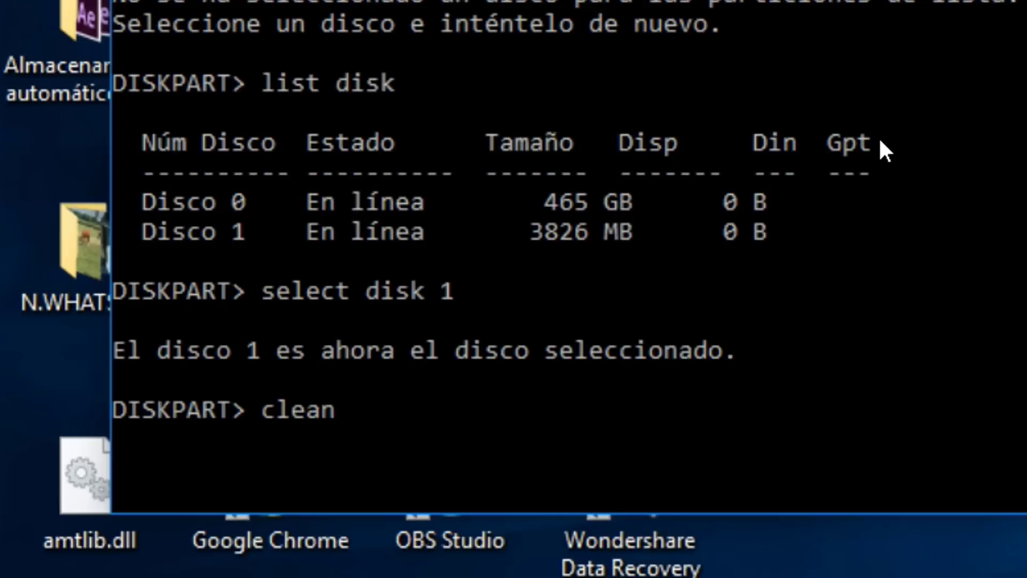
pyautogui.press('Return')
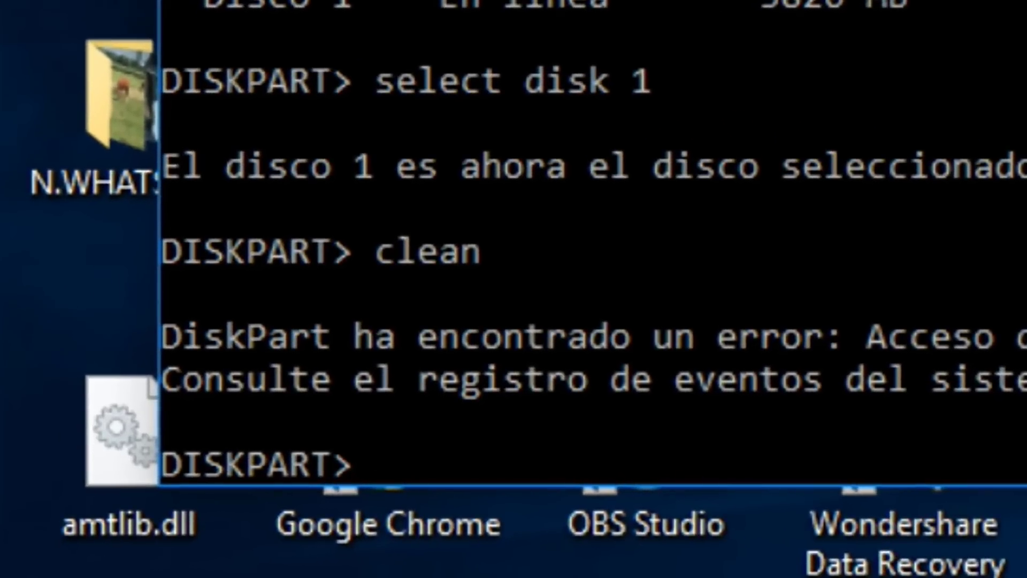
pyautogui.write('cr')
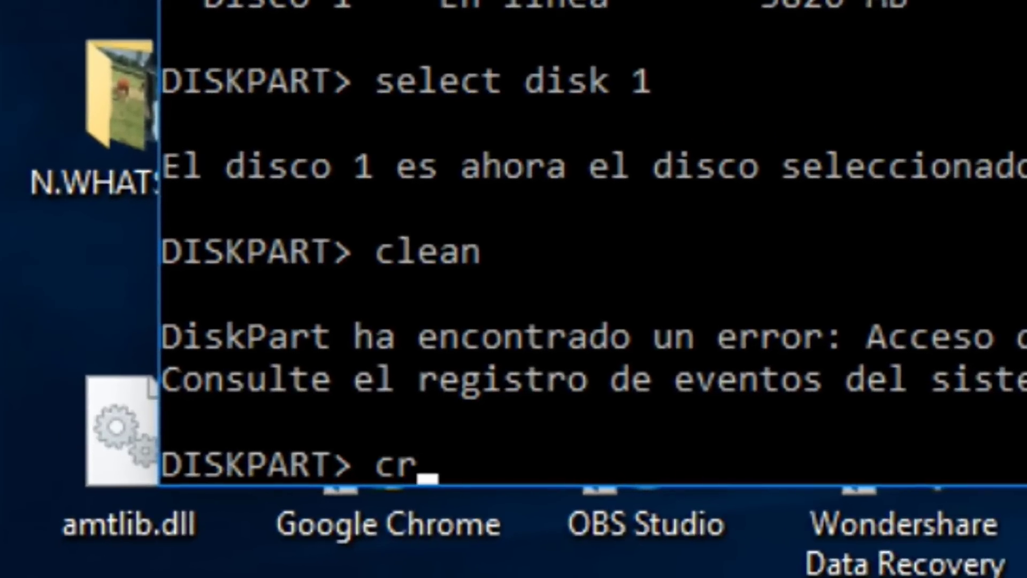
pyautogui.write('eate ')
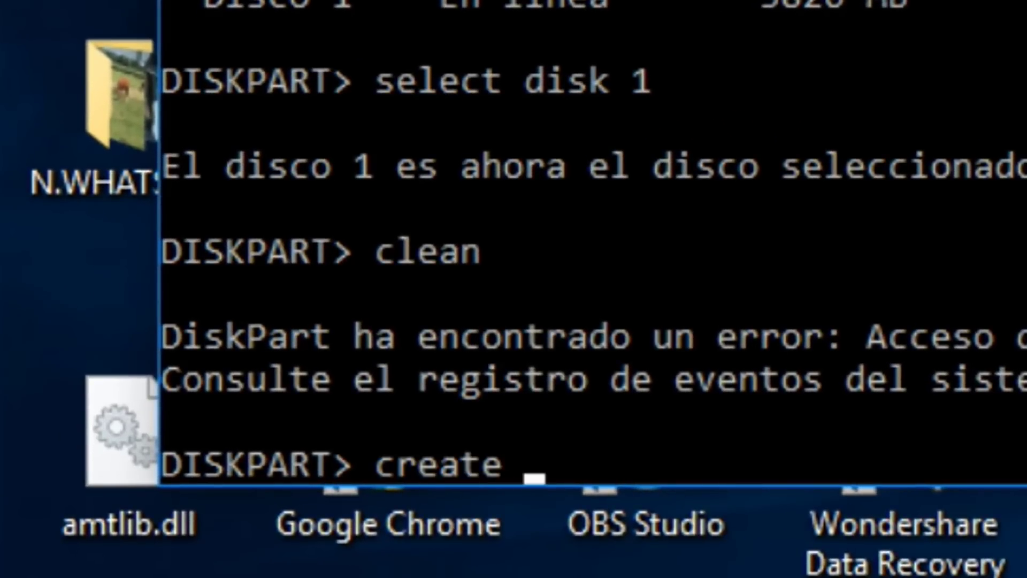
pyautogui.write('p')
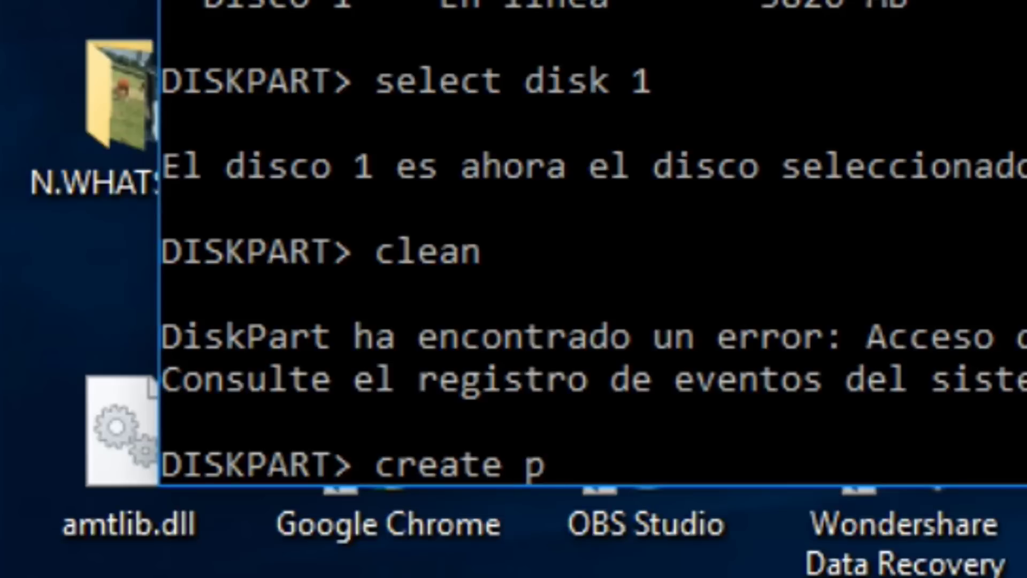
pyautogui.write('artitio')
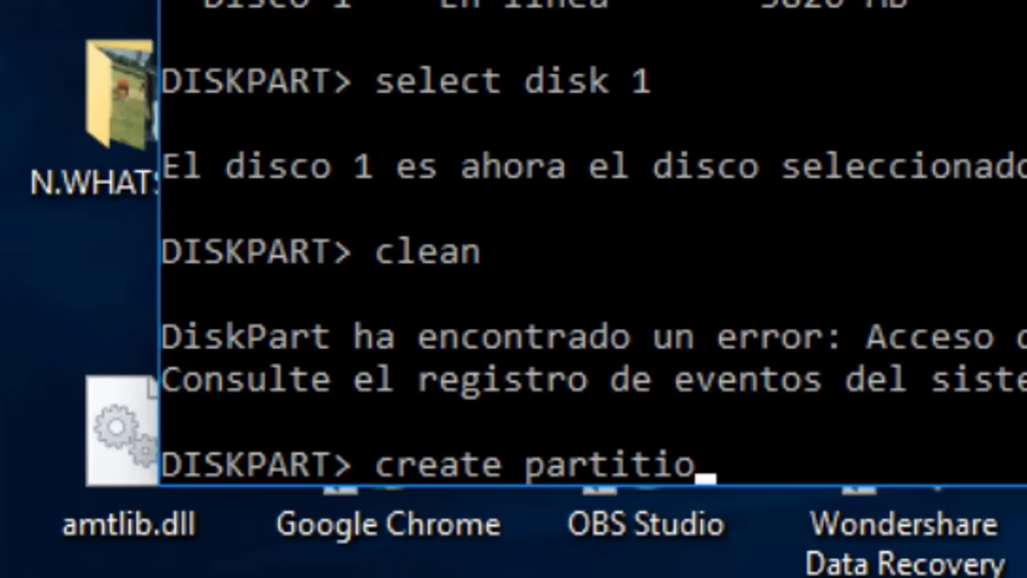
pyautogui.write('n ')
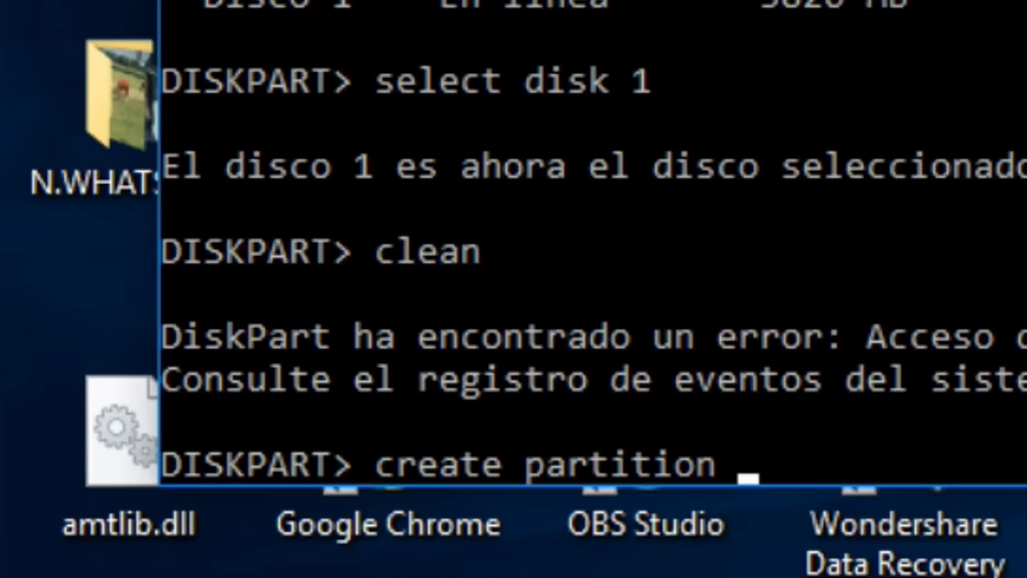
pyautogui.write('pr')
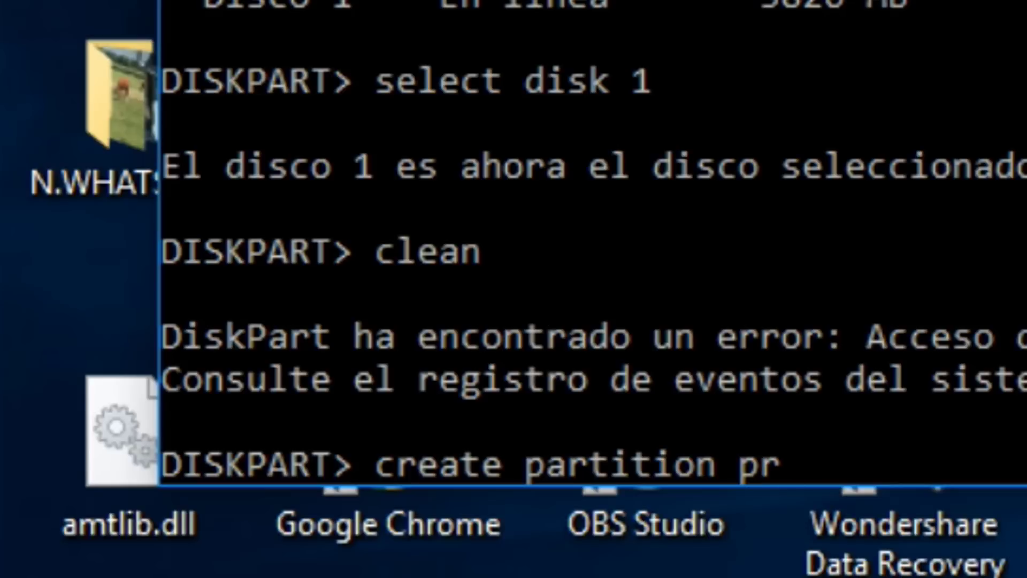
pyautogui.write('imary')
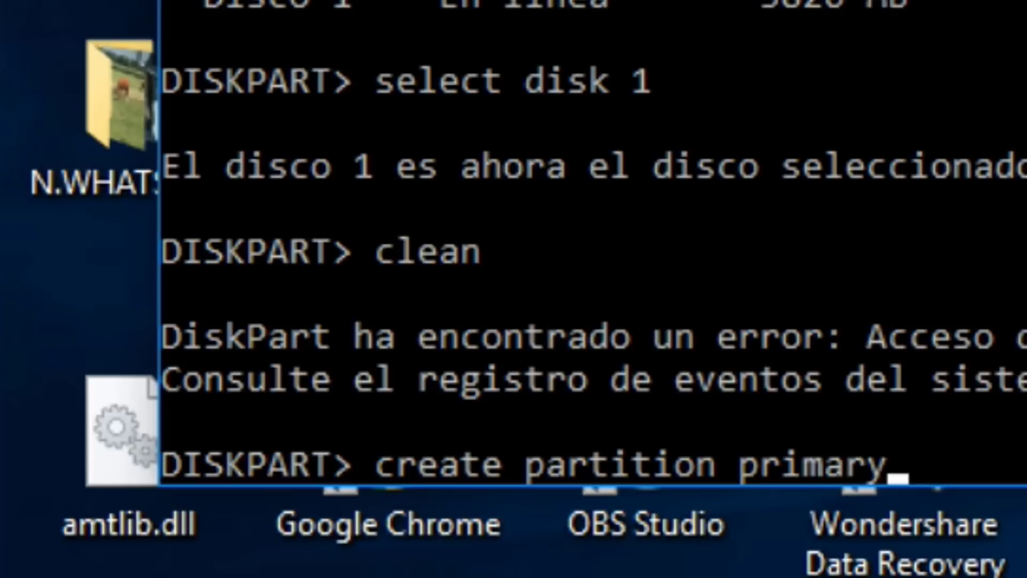
pyautogui.press('Return')
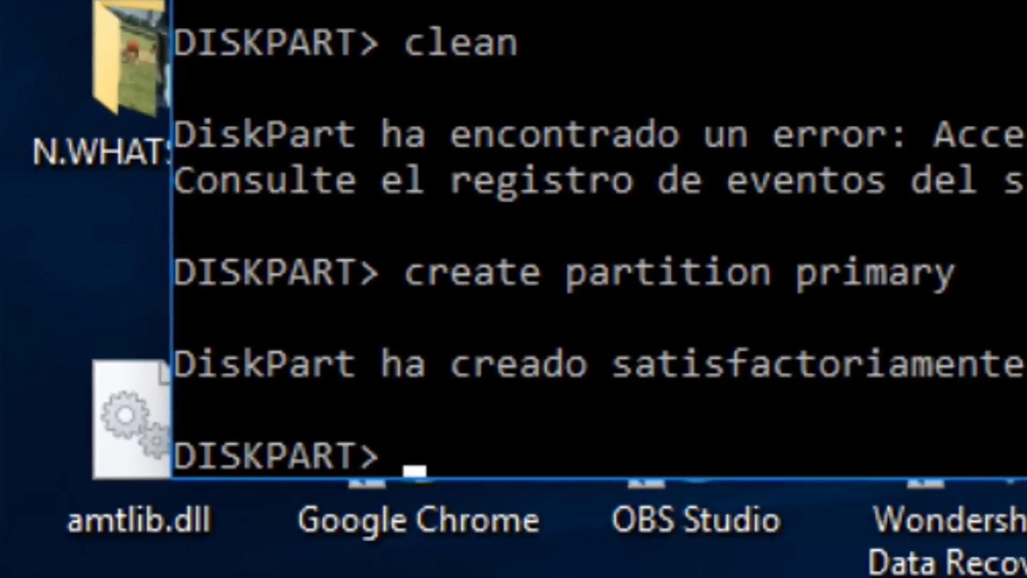
# - Select the SD card's new partition with select partition 1 and mark it as active with the active command
pyautogui.write('select')
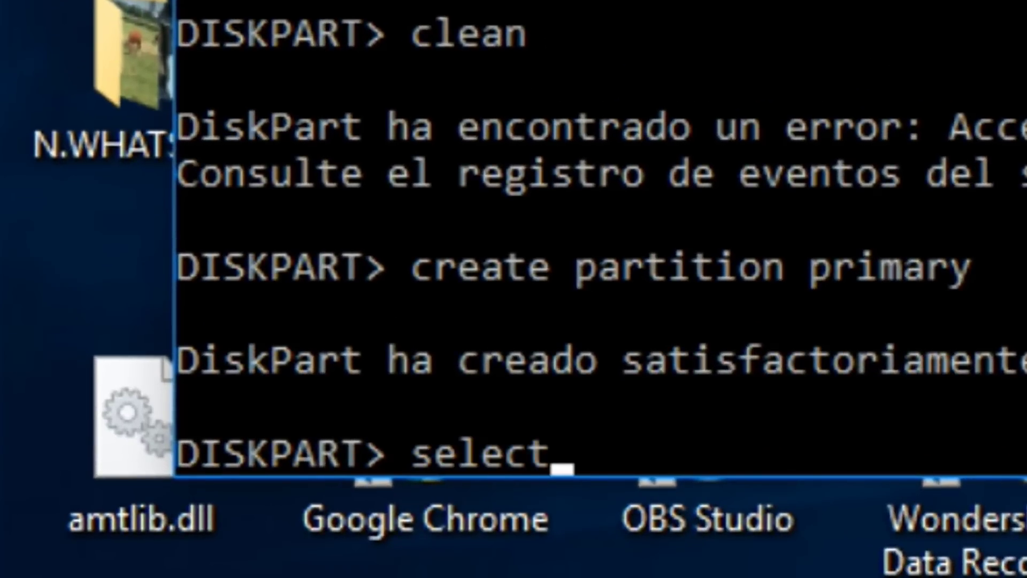
pyautogui.write(' partition')
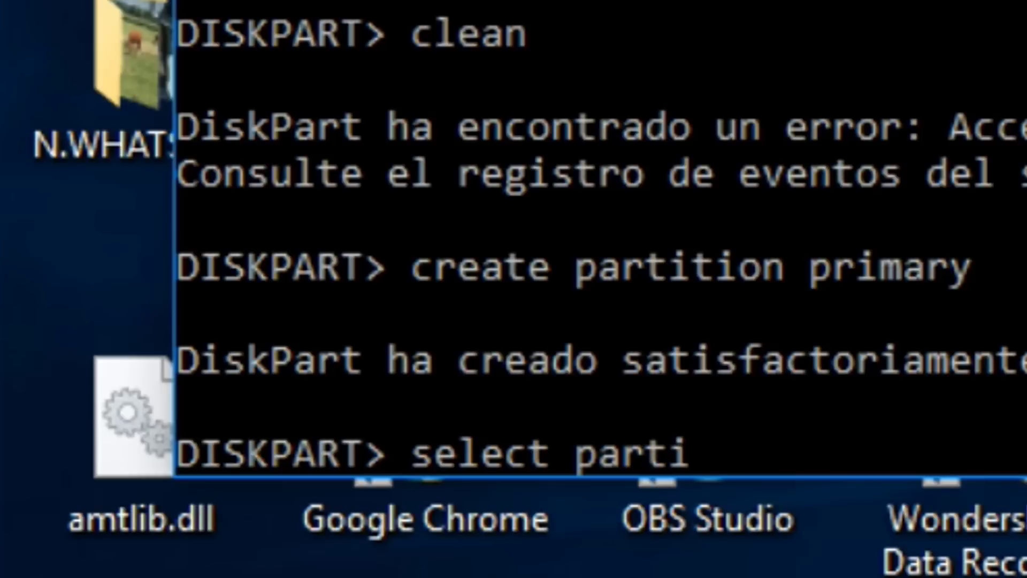
pyautogui.write(' 1')
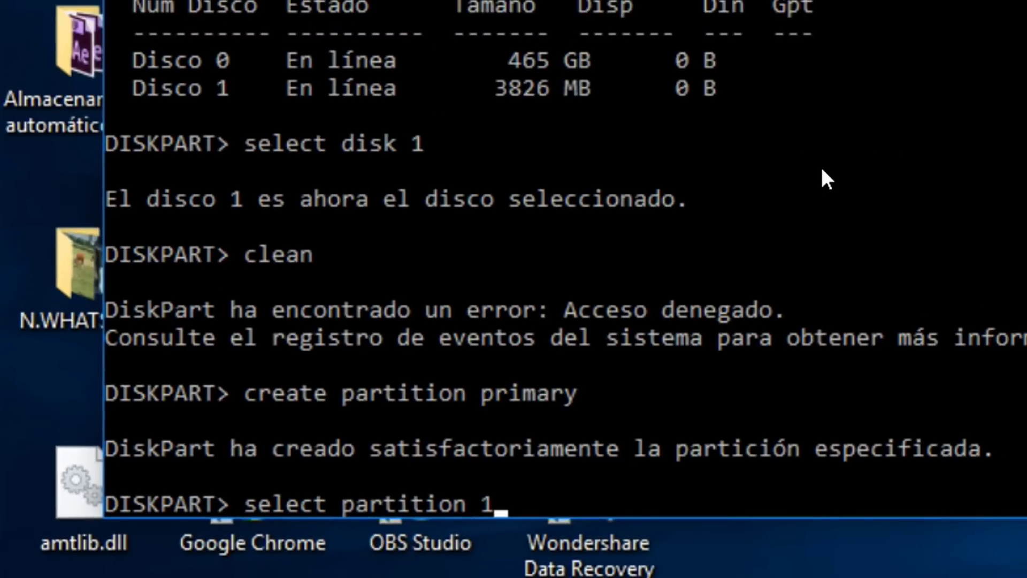
pyautogui.press('Return')
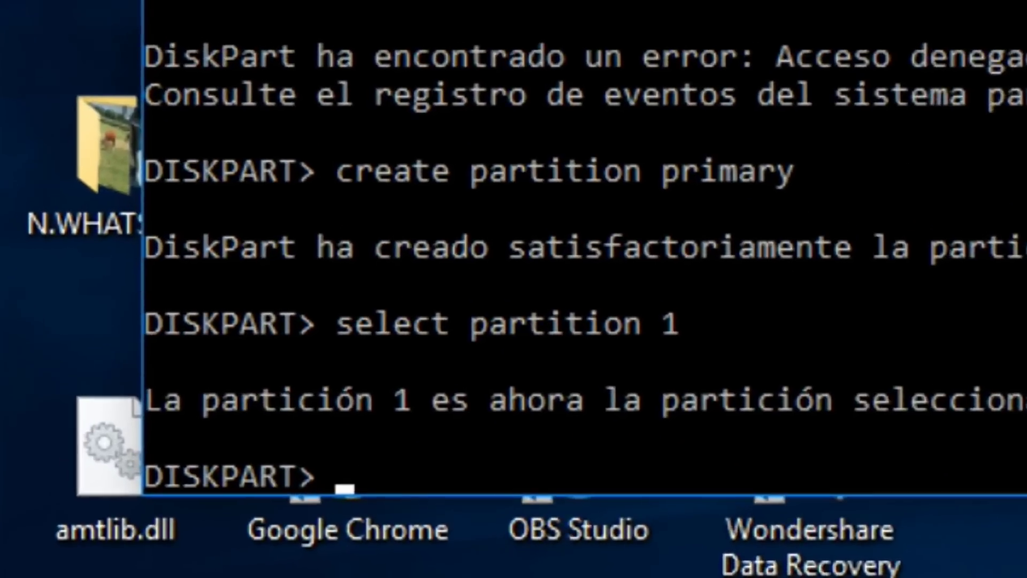
pyautogui.write('active')
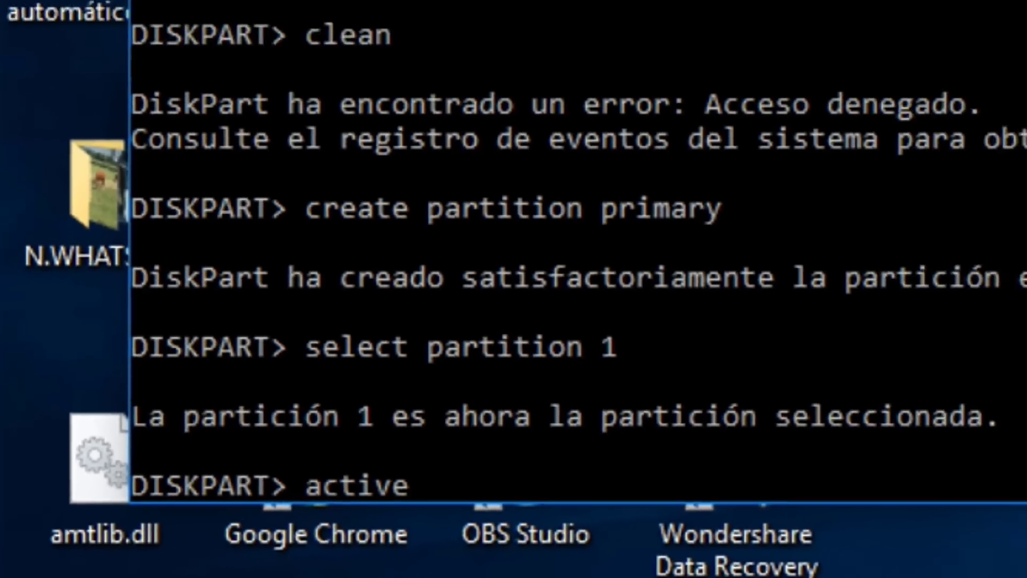
pyautogui.press('Return')
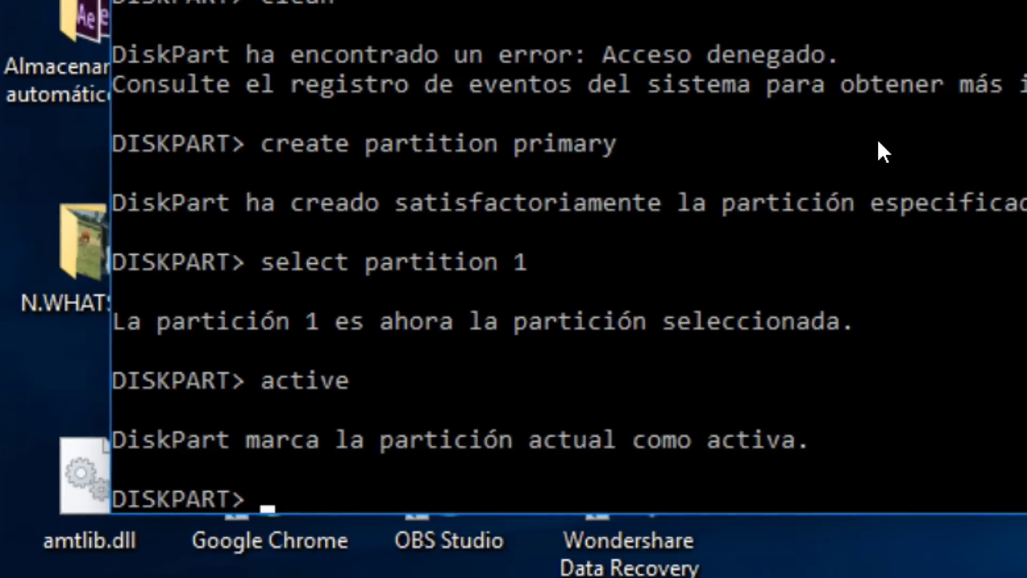
# - Format the selected partition with the FAT32 file system using the command format fs=FAT32
pyautogui.write('for')
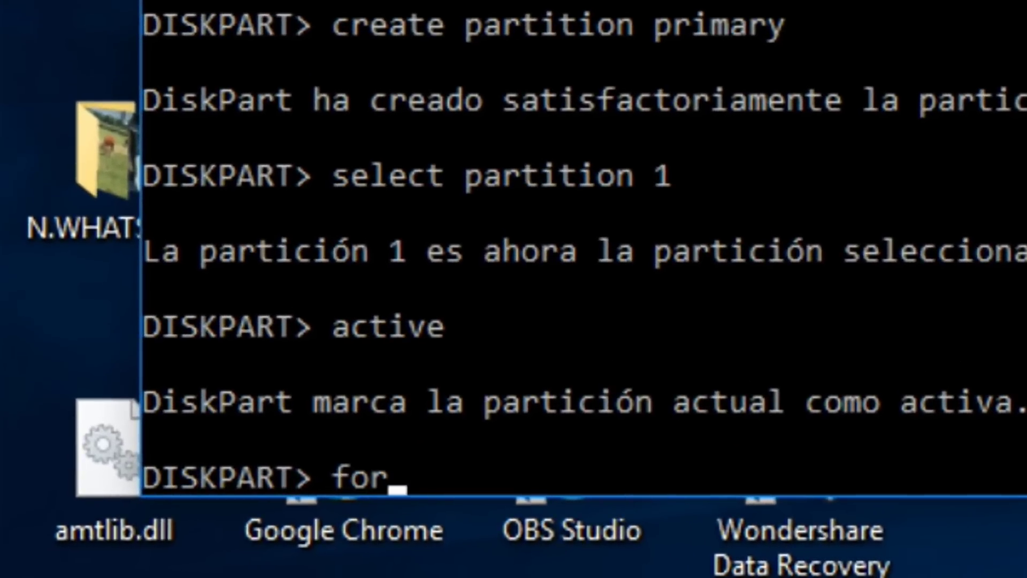
pyautogui.write('mat ')
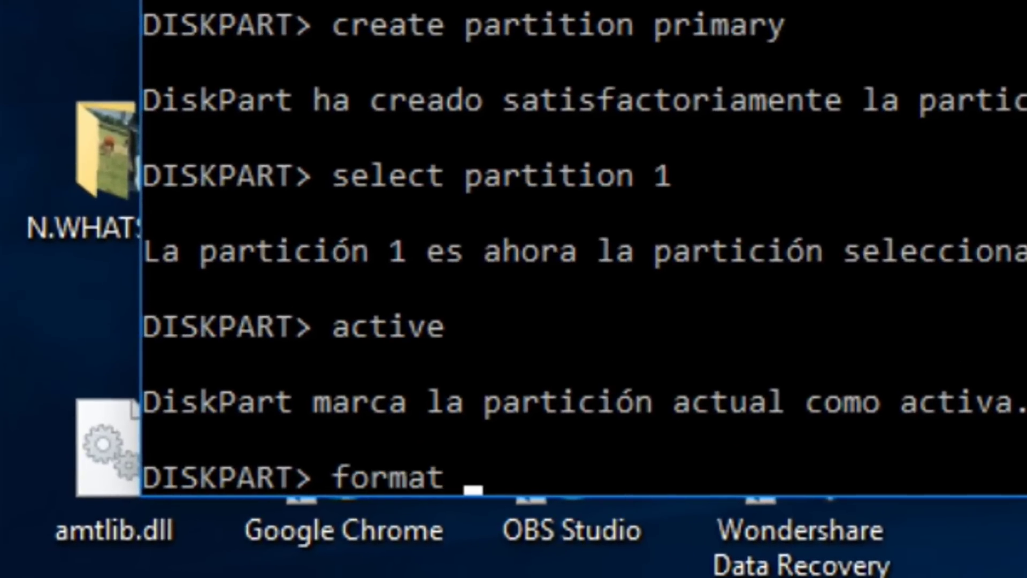
pyautogui.write('fs=')
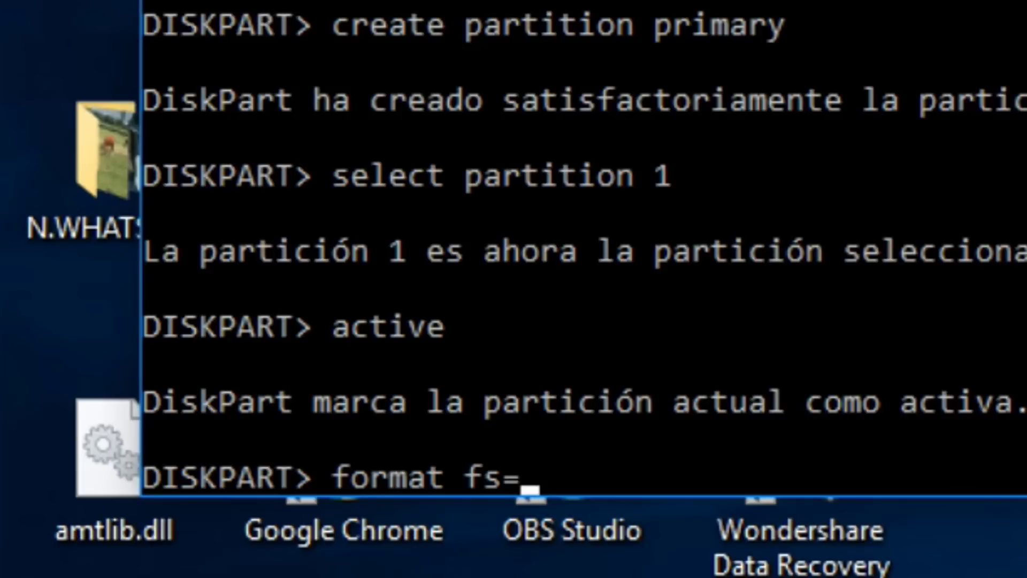
pyautogui.write('FAT32')
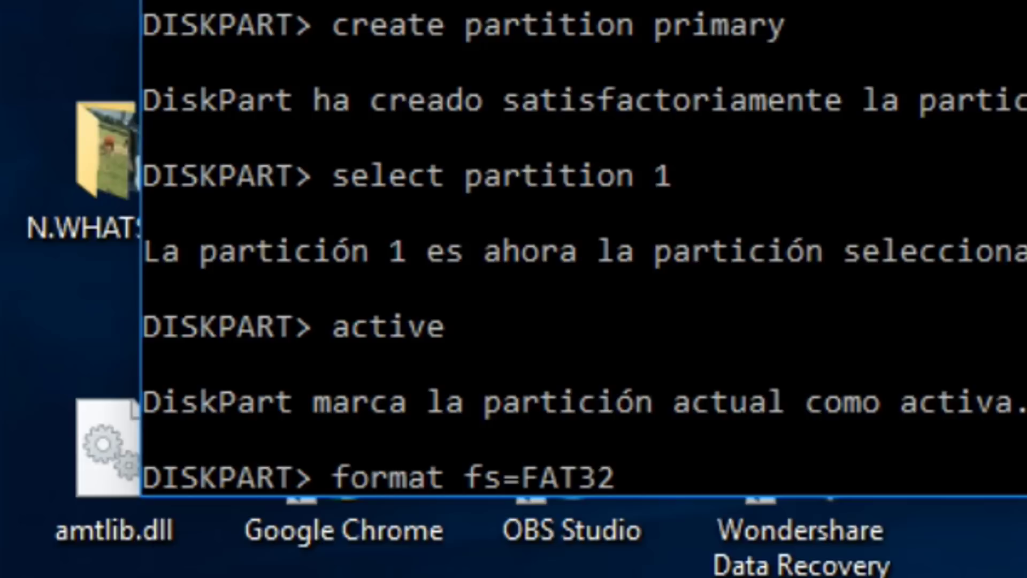
pyautogui.press('Return')
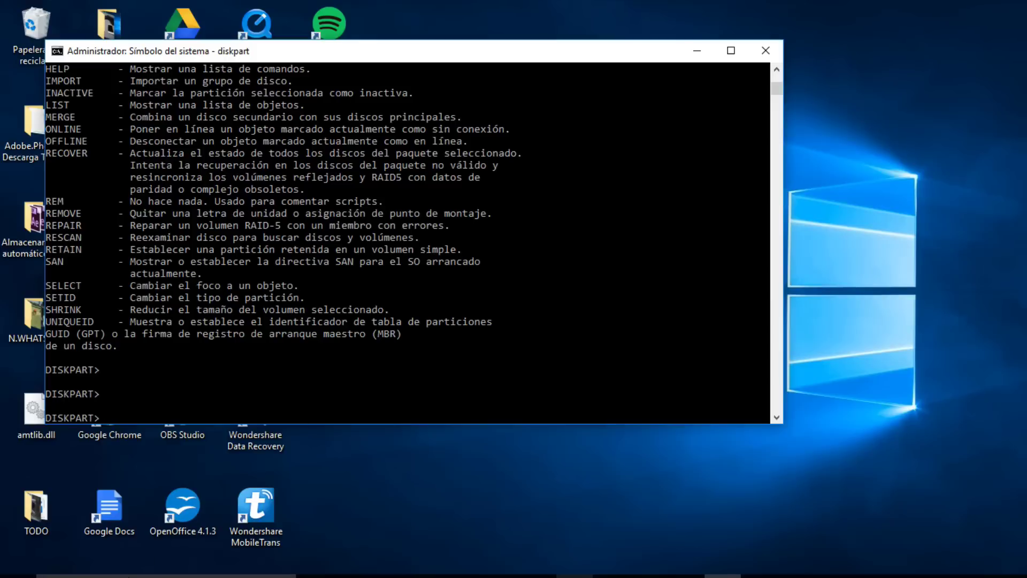
# - Find Este equipo through Windows search, examine the contents of the USB drive (F:) and close the window
pyautogui.moveTo(130, 574)
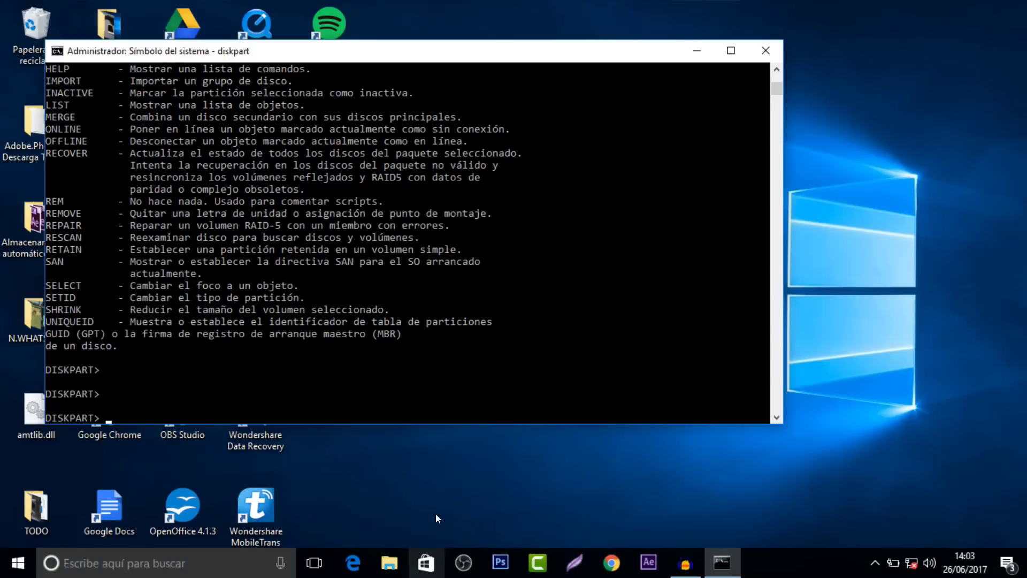
pyautogui.click(17, 563)
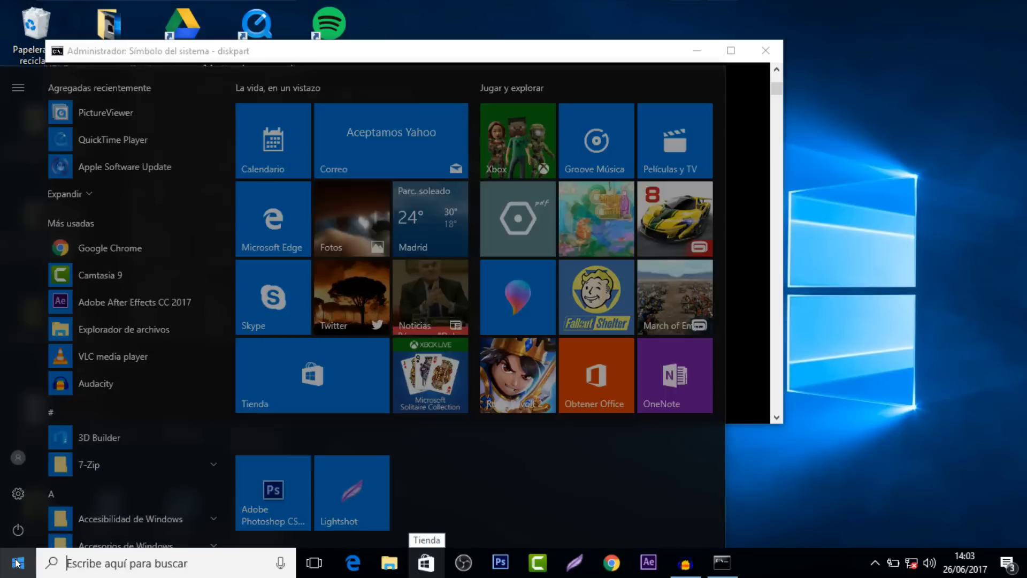
pyautogui.write('EQUI')
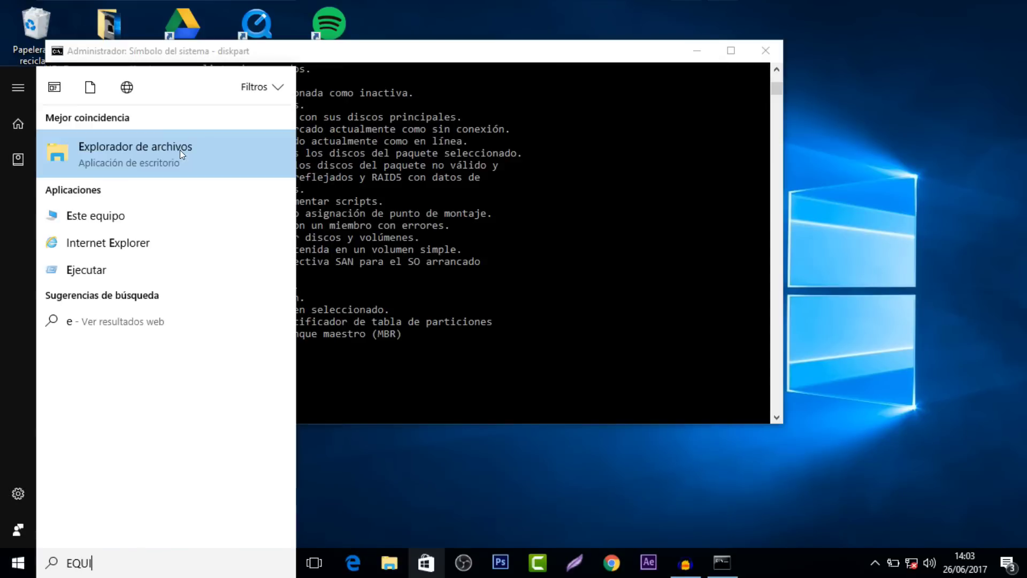
pyautogui.click(150, 150)
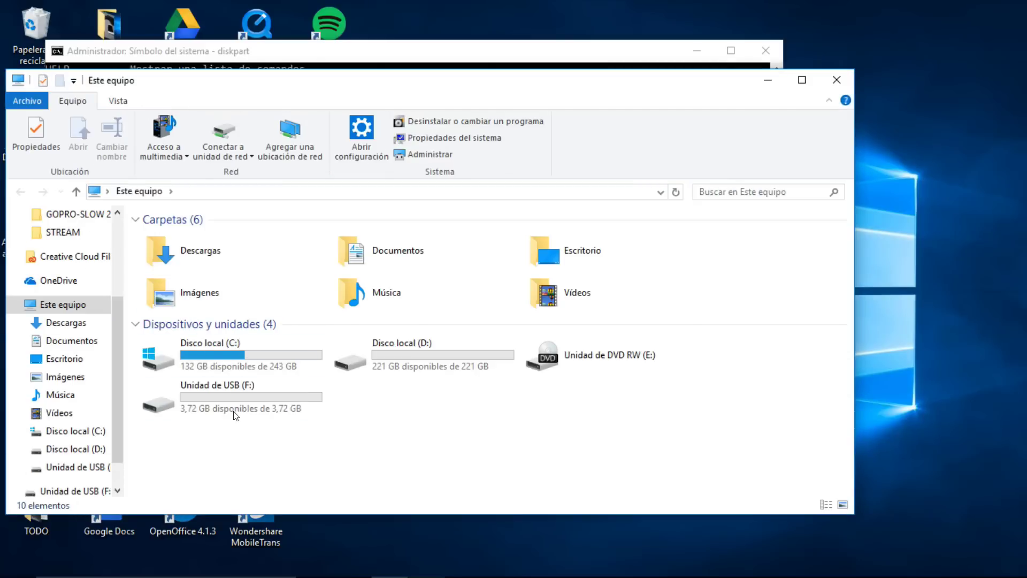
pyautogui.doubleClick(234, 397)
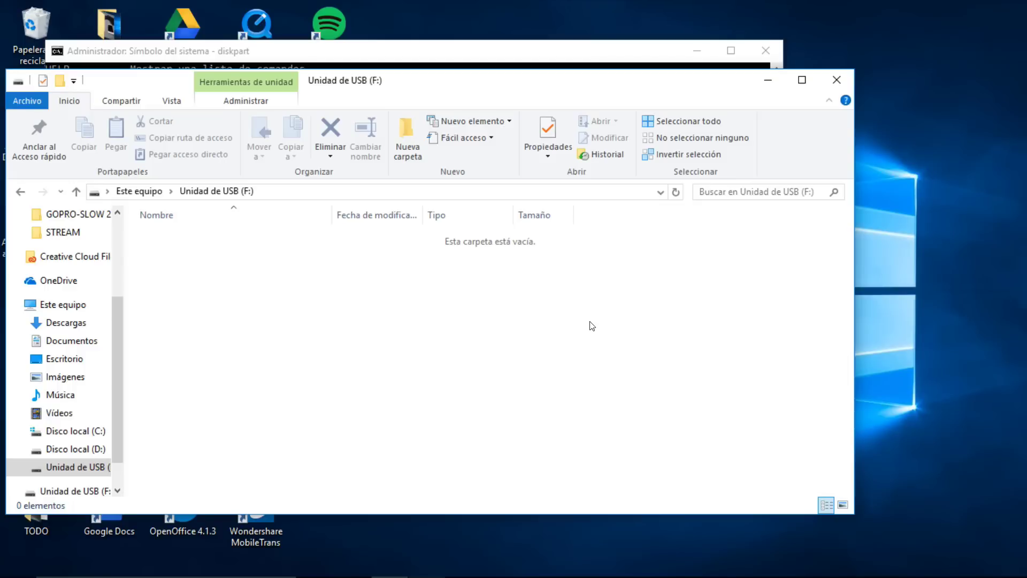
pyautogui.click(834, 71)
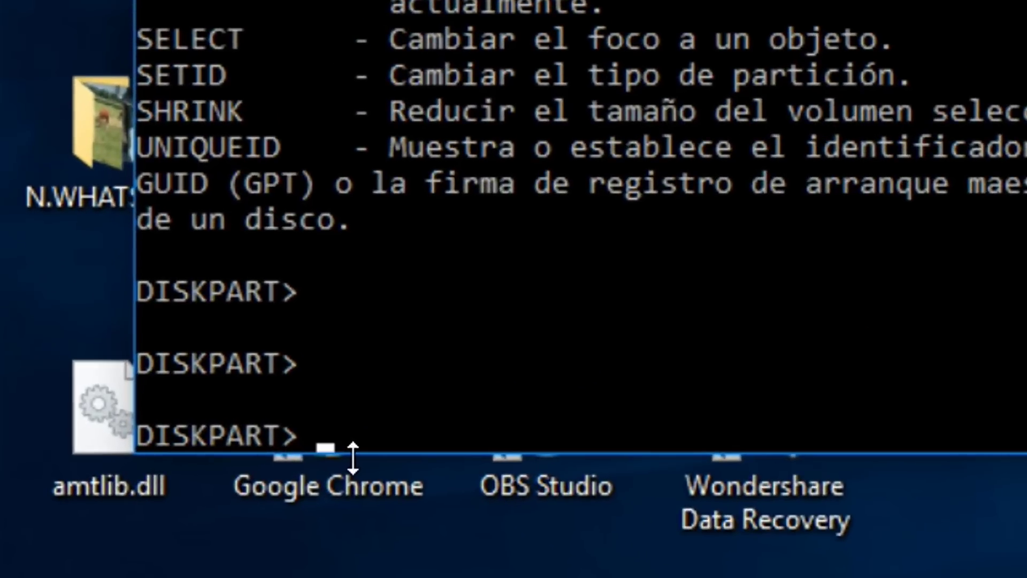
# - Leave DiskPart with the EXIT command
pyautogui.write('EXI')
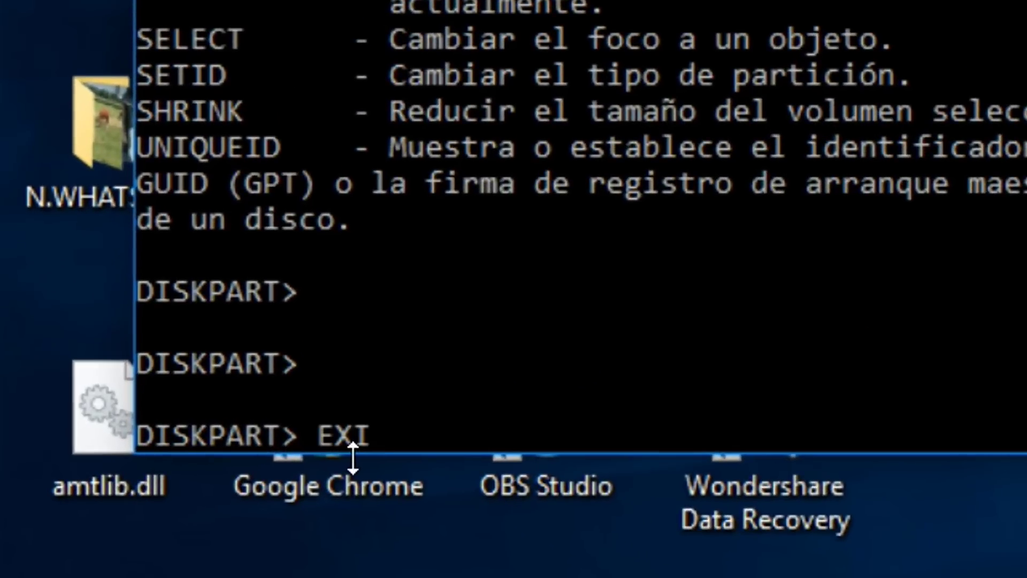
pyautogui.write('T')
pyautogui.press('Return')
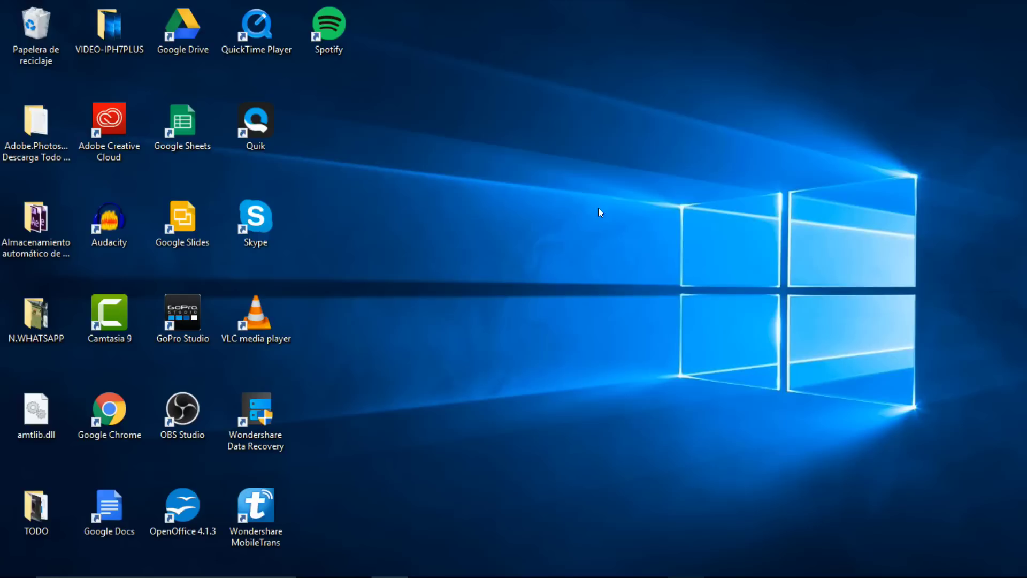
# - Search Windows for equ, open Este equipo to check the drive MEMORIA USB (F:), and close the window
pyautogui.moveTo(18, 574)
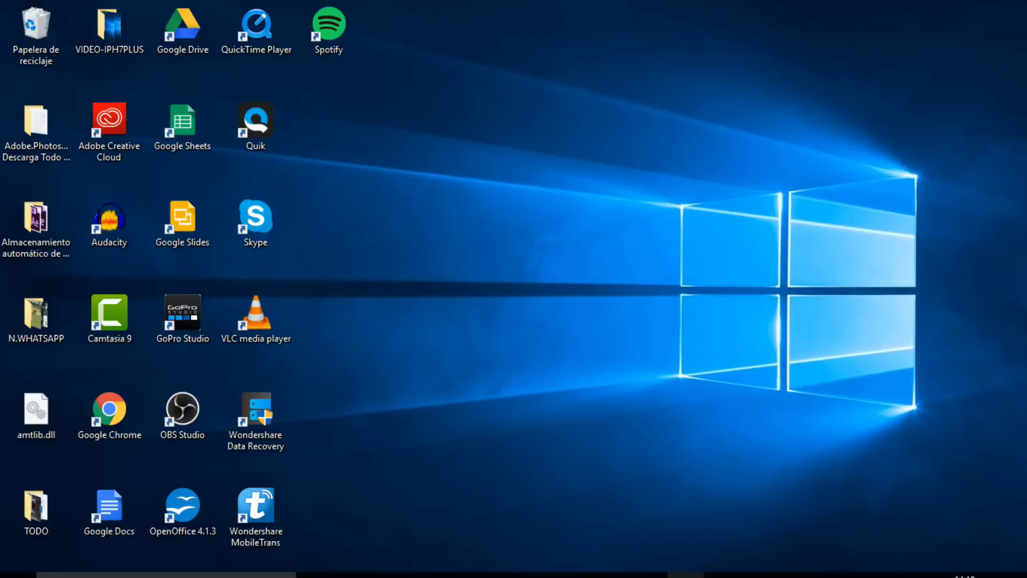
pyautogui.click(17, 574)
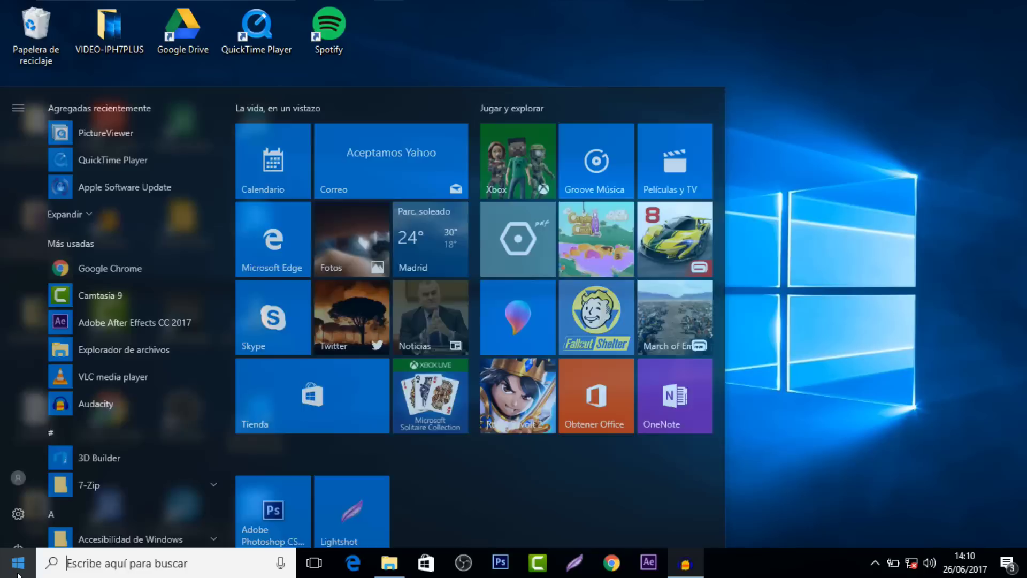
pyautogui.write('equ')
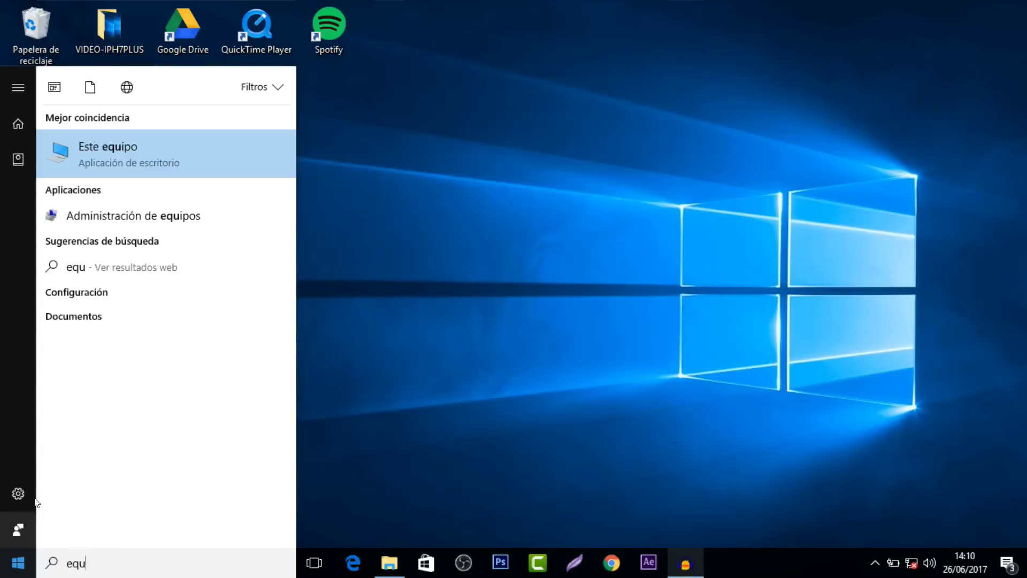
pyautogui.click(96, 152)
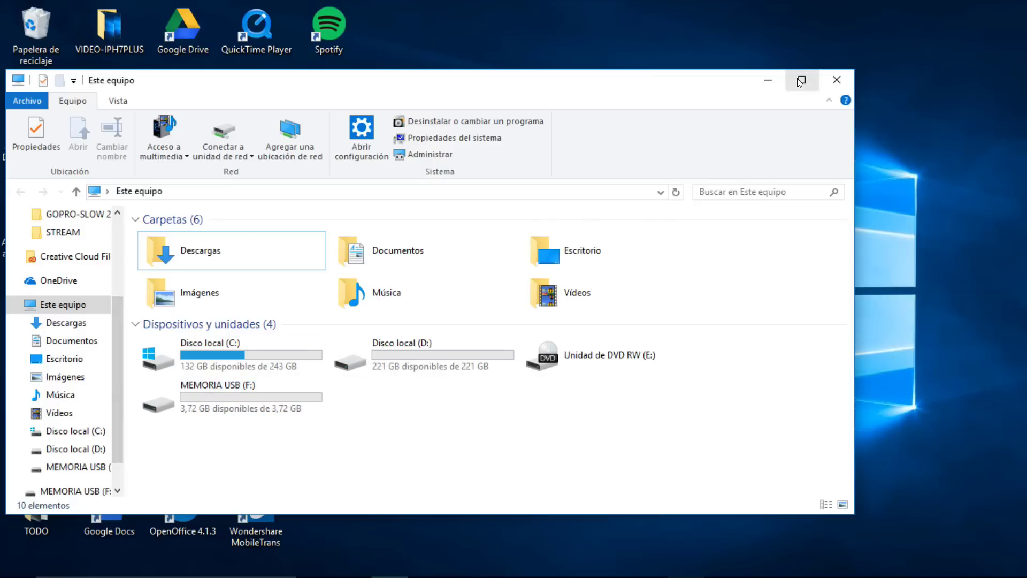
pyautogui.click(833, 80)
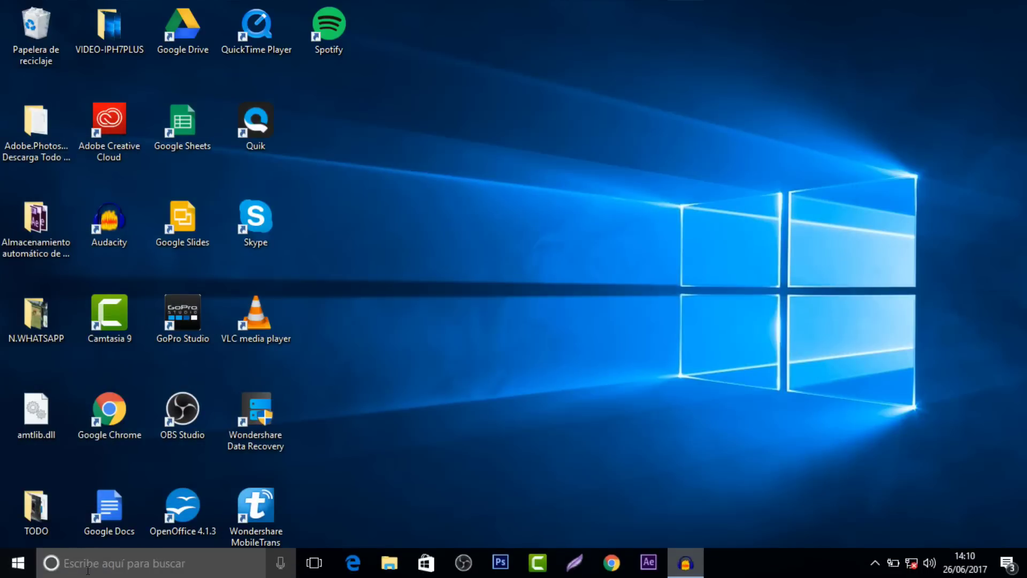
# - Search Windows for administracion de di and open Crear y formatear particiones del disco duro
pyautogui.click(90, 570)
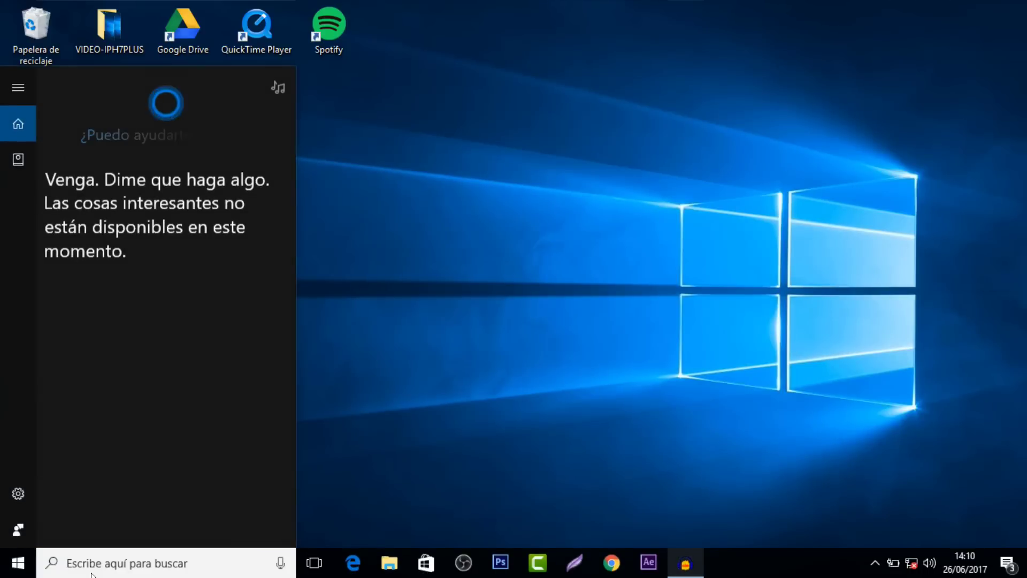
pyautogui.write('admi')
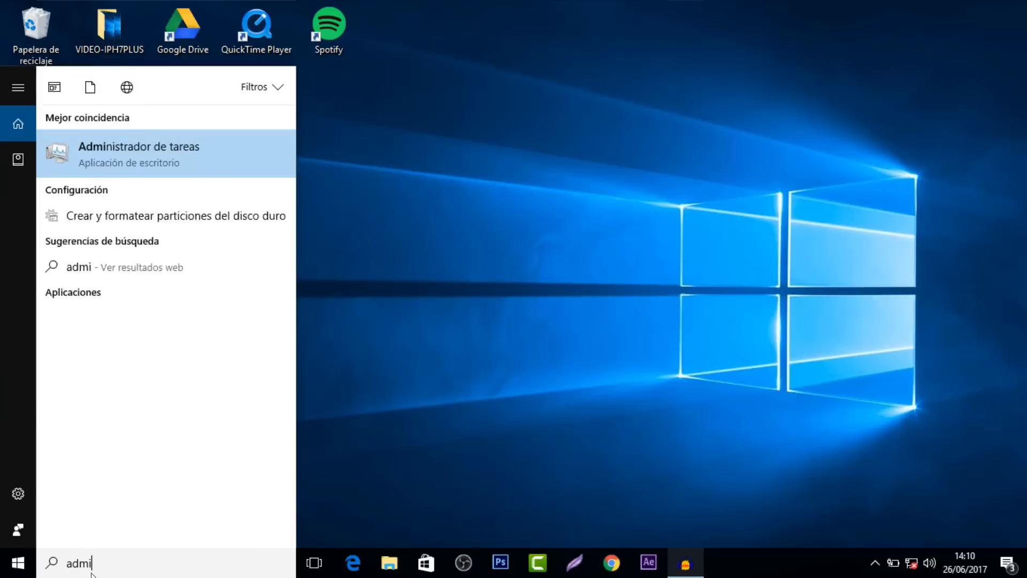
pyautogui.write('nistra')
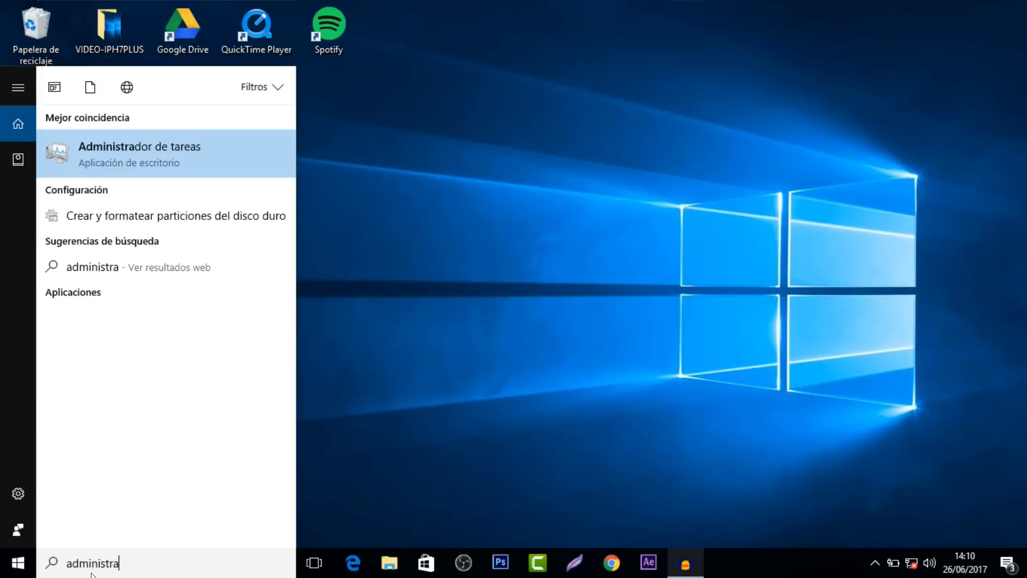
pyautogui.write('cion d')
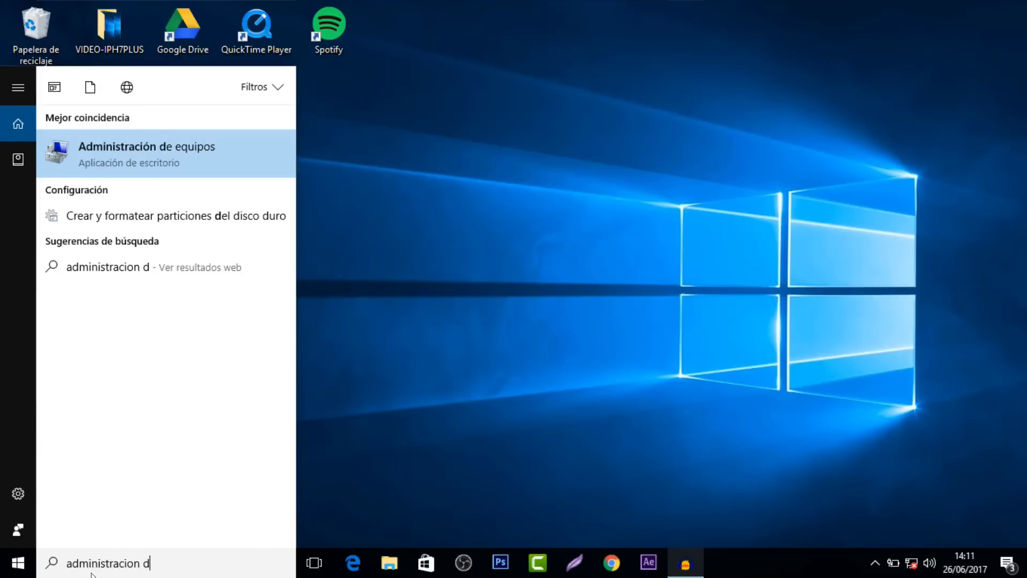
pyautogui.write('e di')
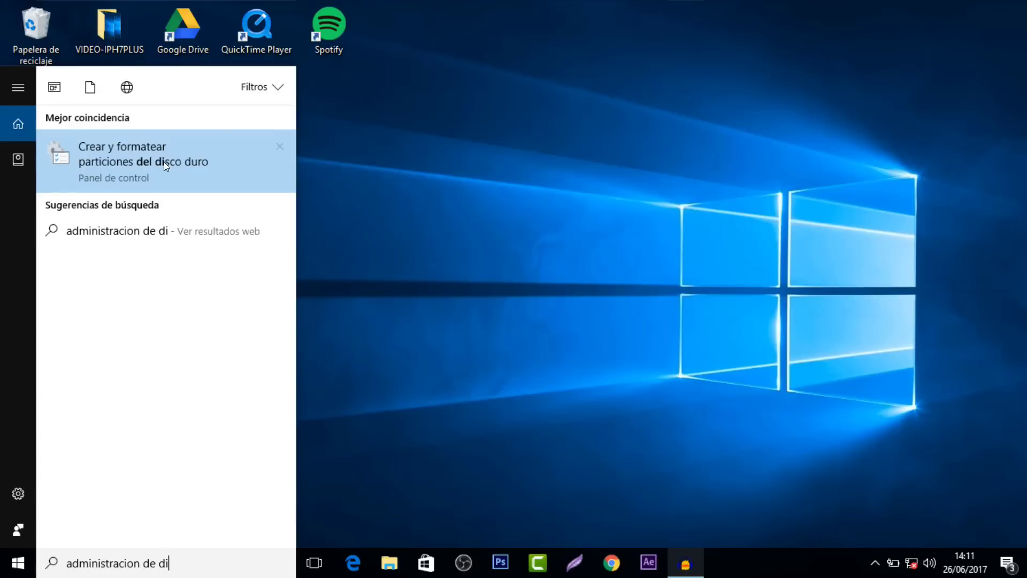
pyautogui.click(129, 165)
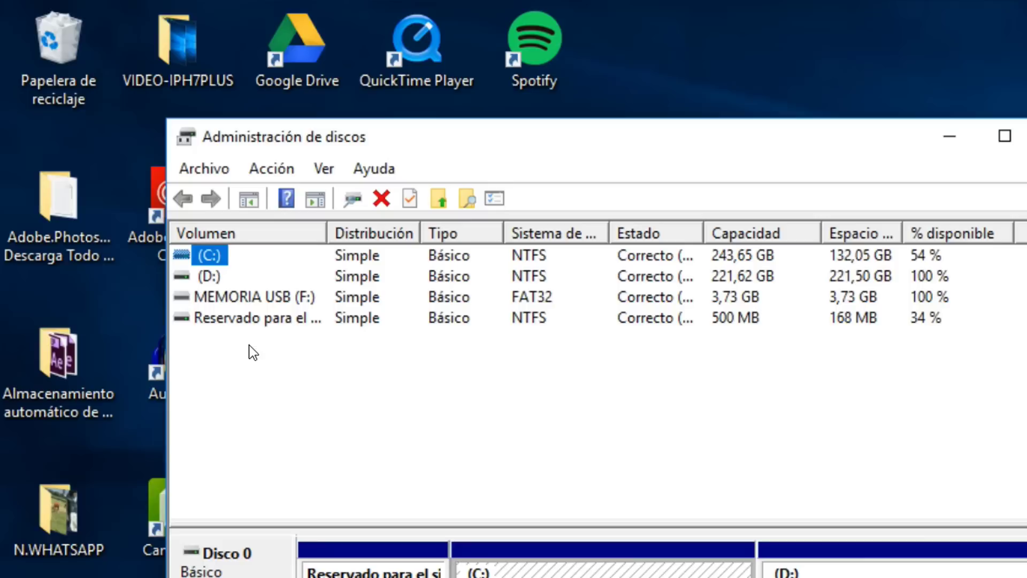
# - Start formatting the volume MEMORIA USB (F:) and accept the warning about formatting the active partition
pyautogui.click(246, 300)
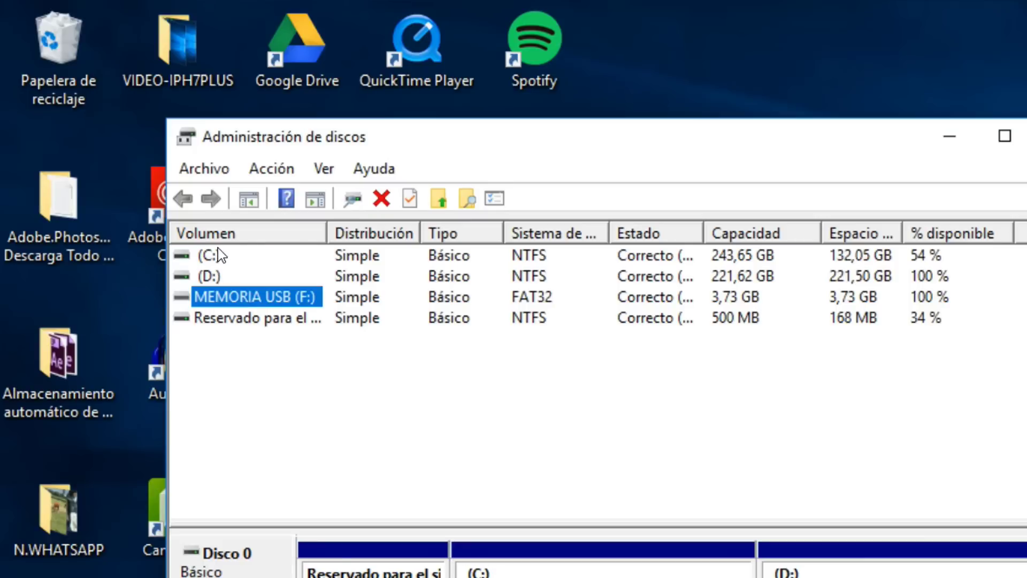
pyautogui.rightClick(227, 307)
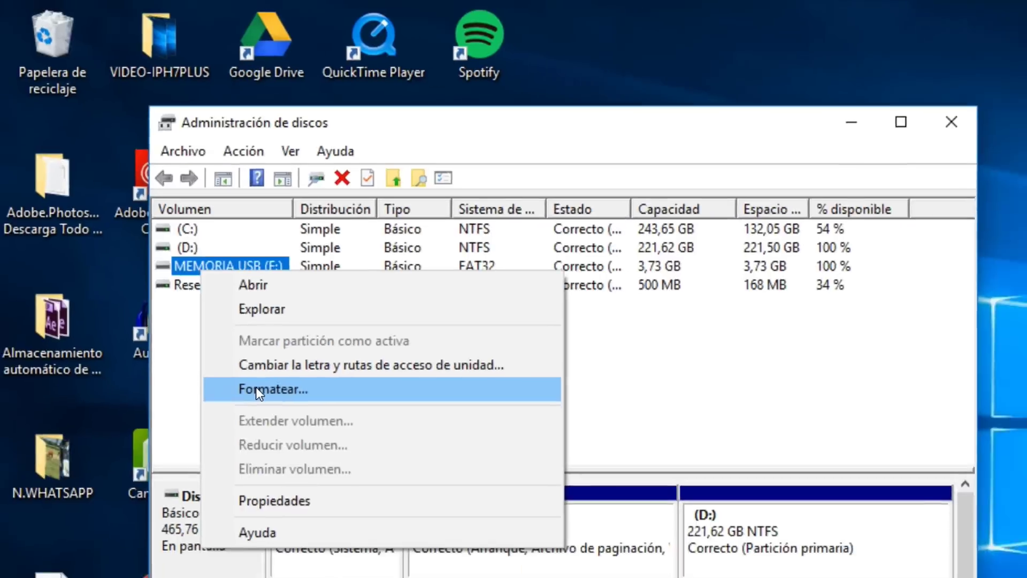
pyautogui.click(290, 435)
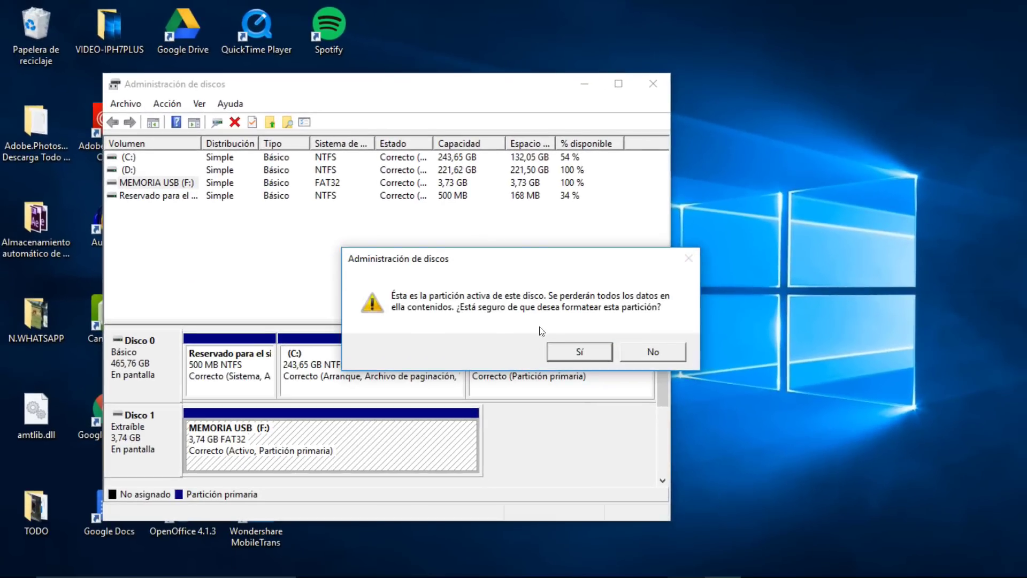
pyautogui.click(553, 349)
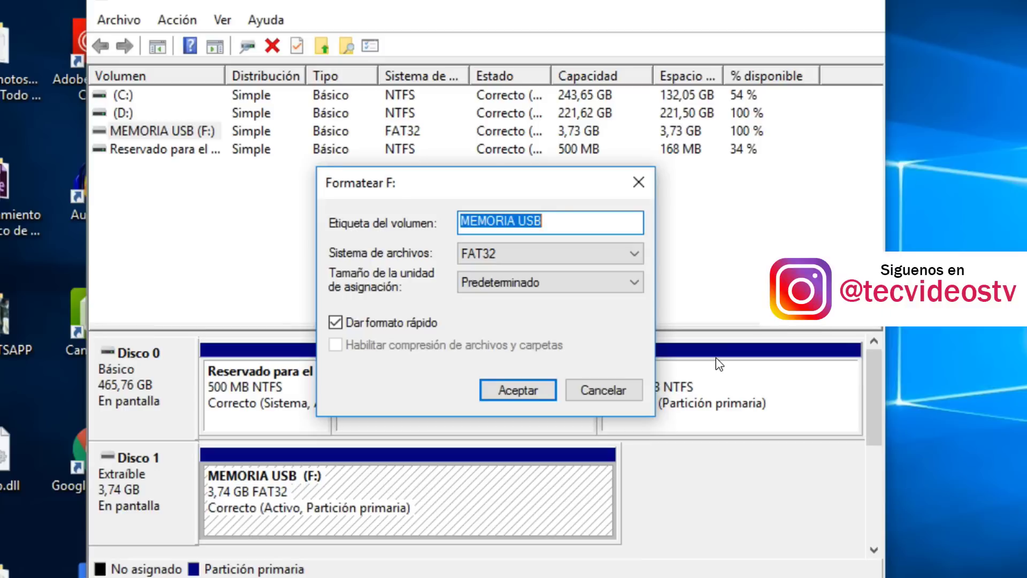
# - Set the volume label to Tarjeta sd in the format settings for F:
pyautogui.click(552, 223)
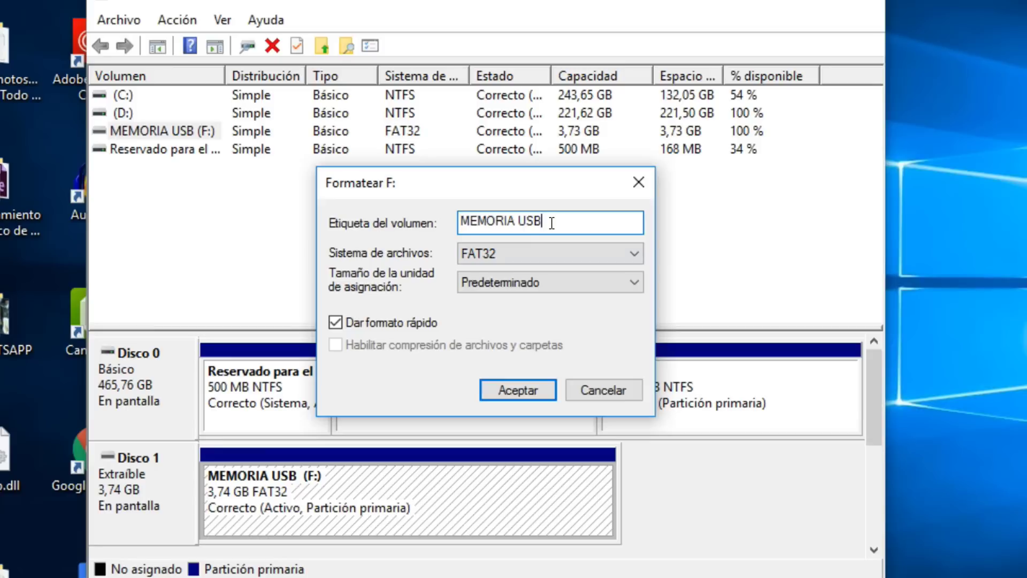
pyautogui.moveTo(552, 223); pyautogui.dragTo(435, 238)
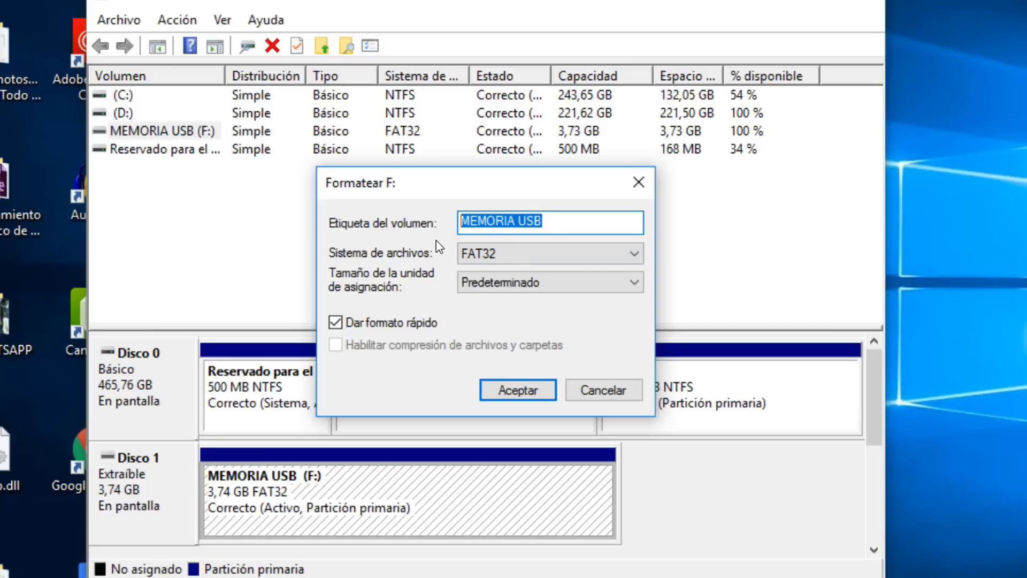
pyautogui.write('Ta')
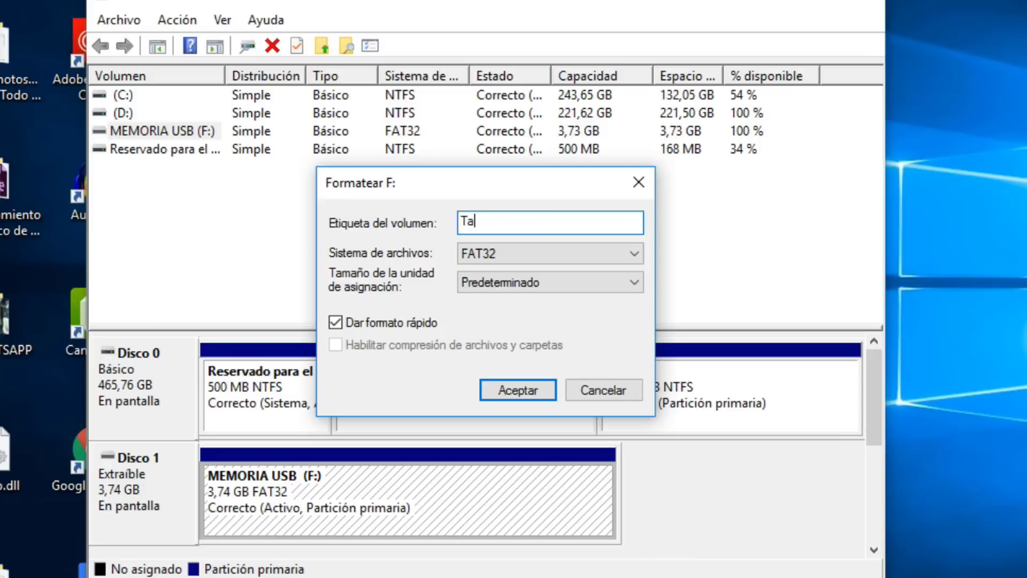
pyautogui.write('rjeta sd')
# - Choose FAT32 as the file system and run the quick format of F:, accepting the data-loss warning
pyautogui.click(498, 254)
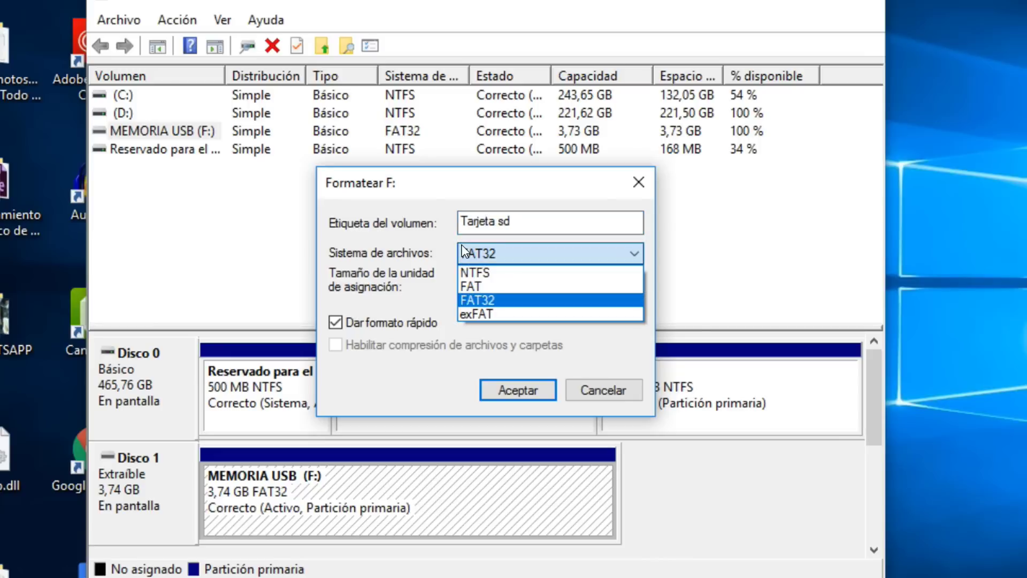
pyautogui.click(485, 301)
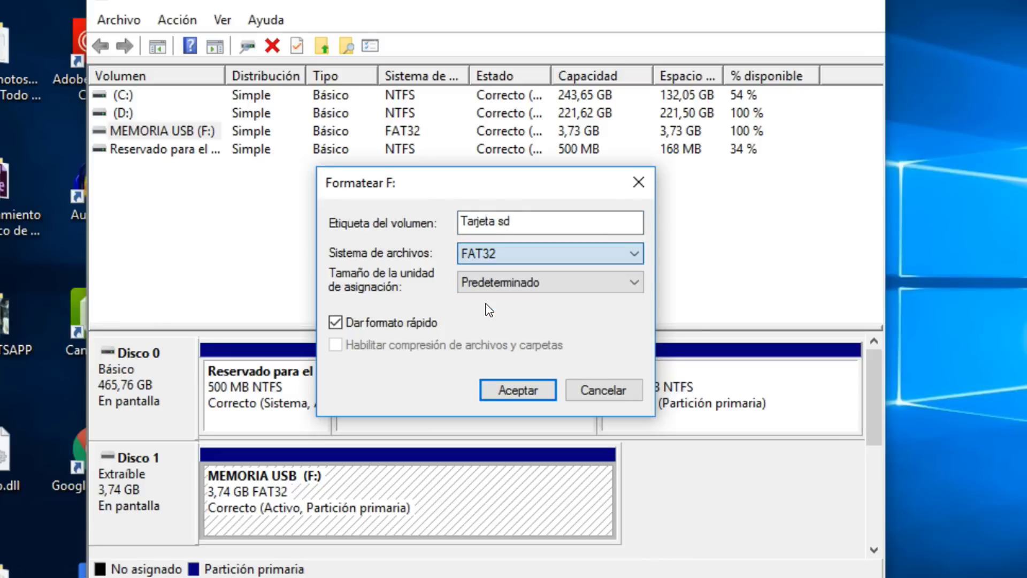
pyautogui.click(488, 262)
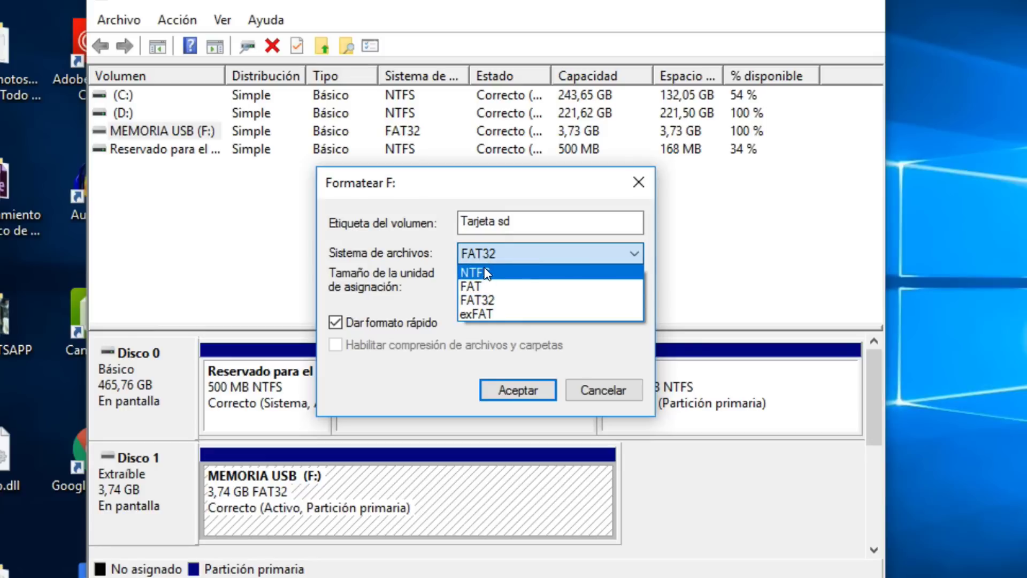
pyautogui.click(450, 281)
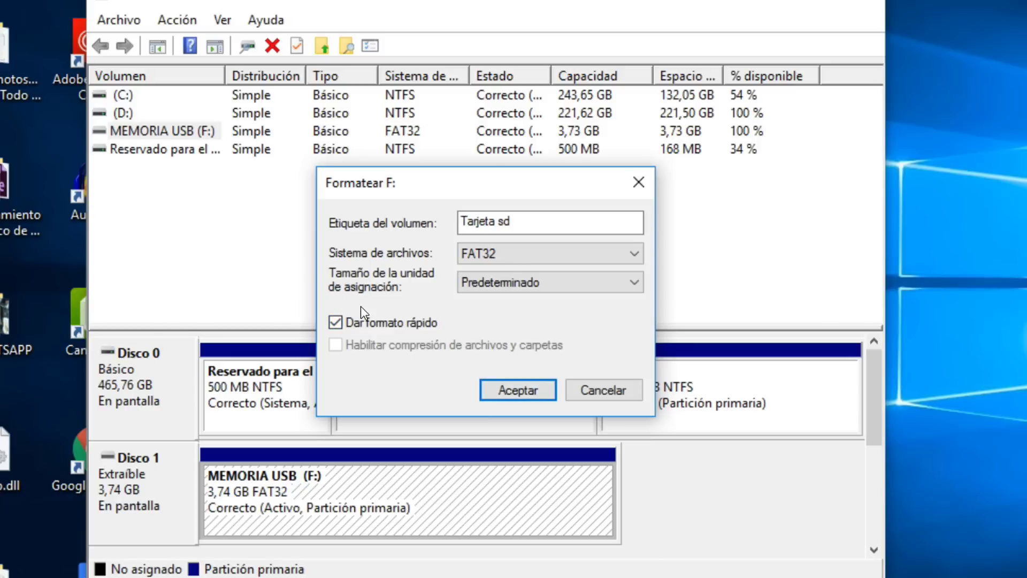
pyautogui.click(534, 395)
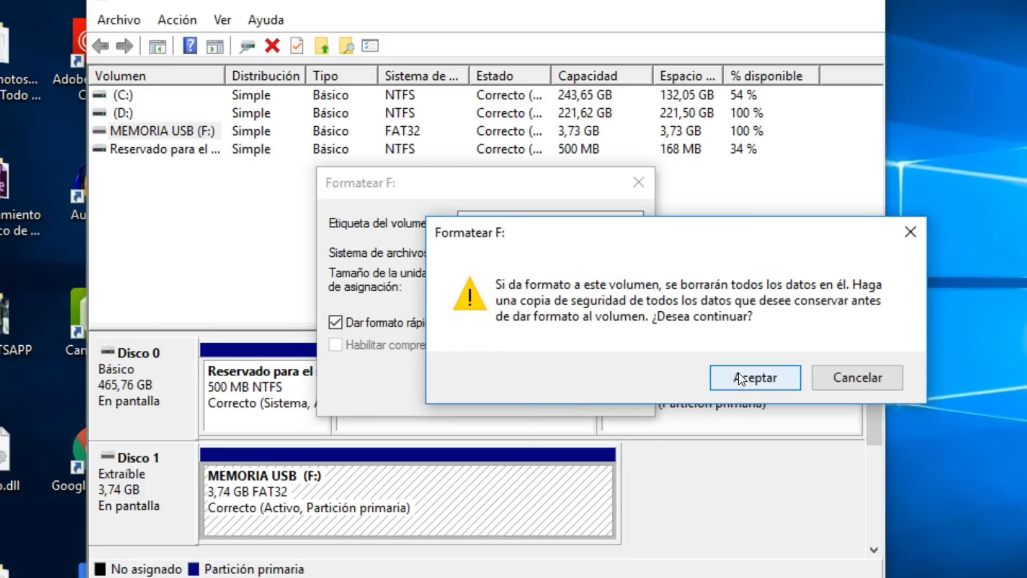
pyautogui.click(738, 378)
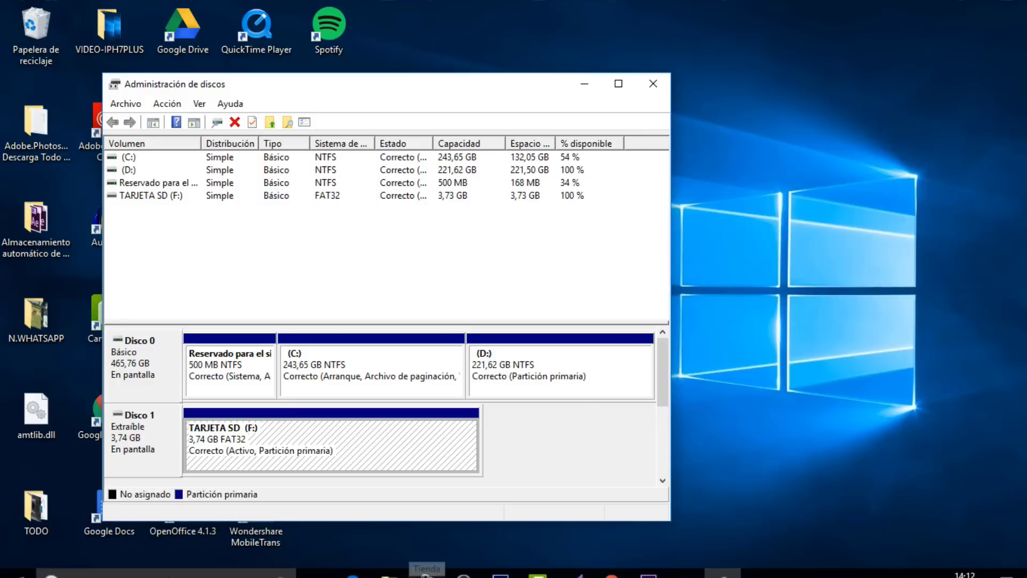
# - Search Windows for equipo, open Este equipo to check the renamed SD card drive, and minimize the window
pyautogui.click(159, 569)
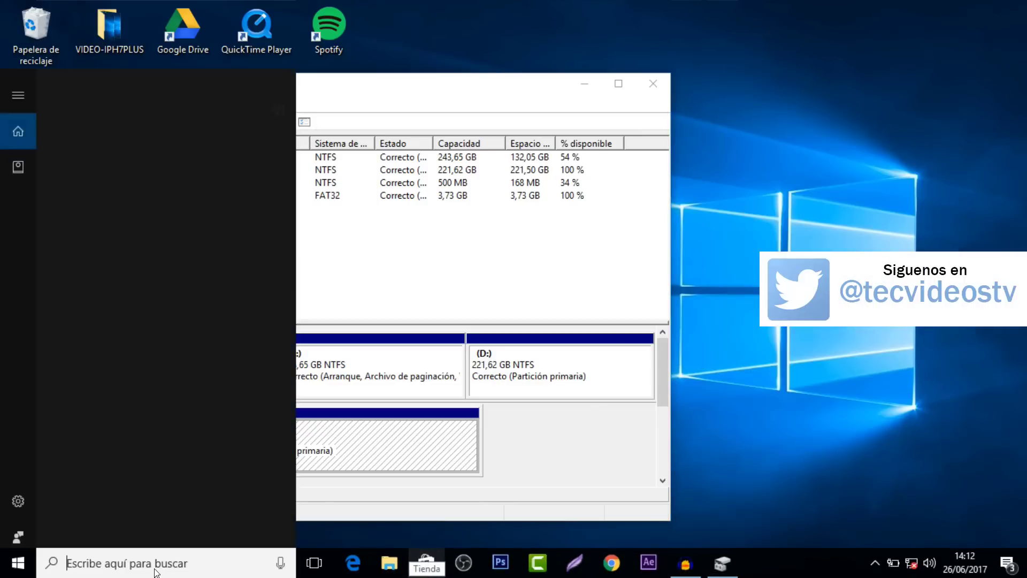
pyautogui.write('equipo')
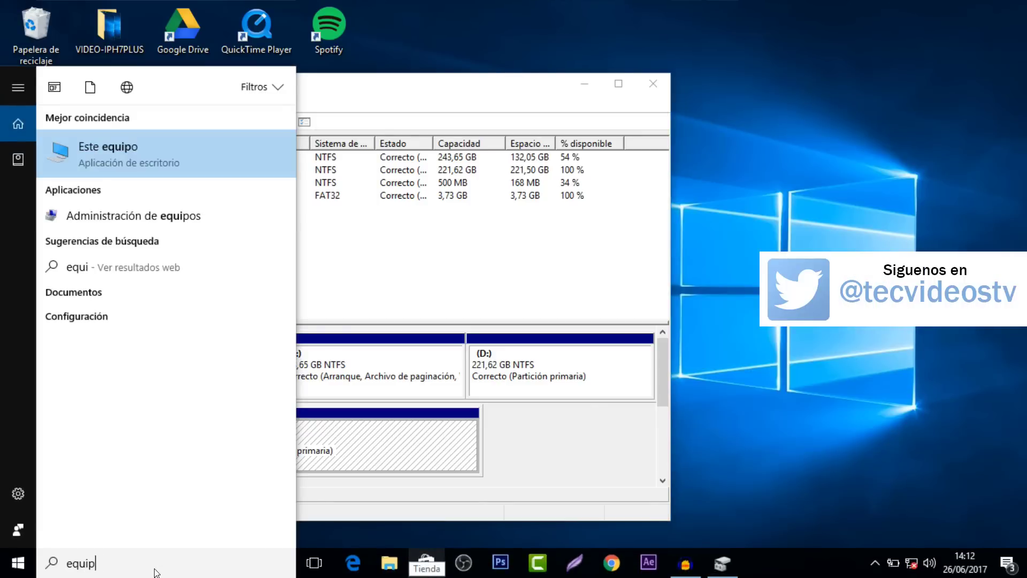
pyautogui.click(251, 141)
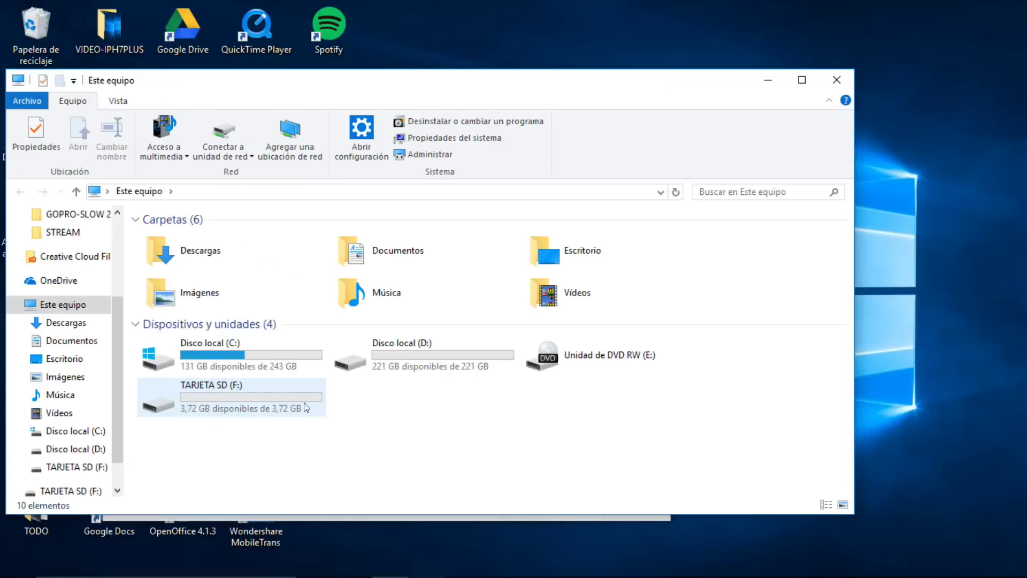
pyautogui.click(773, 81)
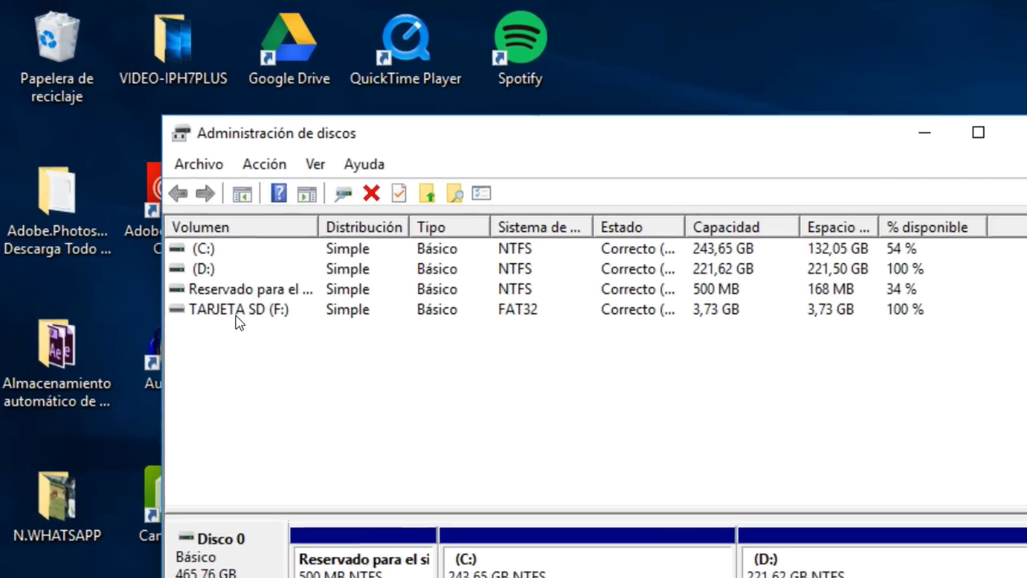
# - Change the drive letter of the volume TARJETA SD (F:) to Z and accept the warning
pyautogui.click(149, 198)
pyautogui.rightClick(241, 321)
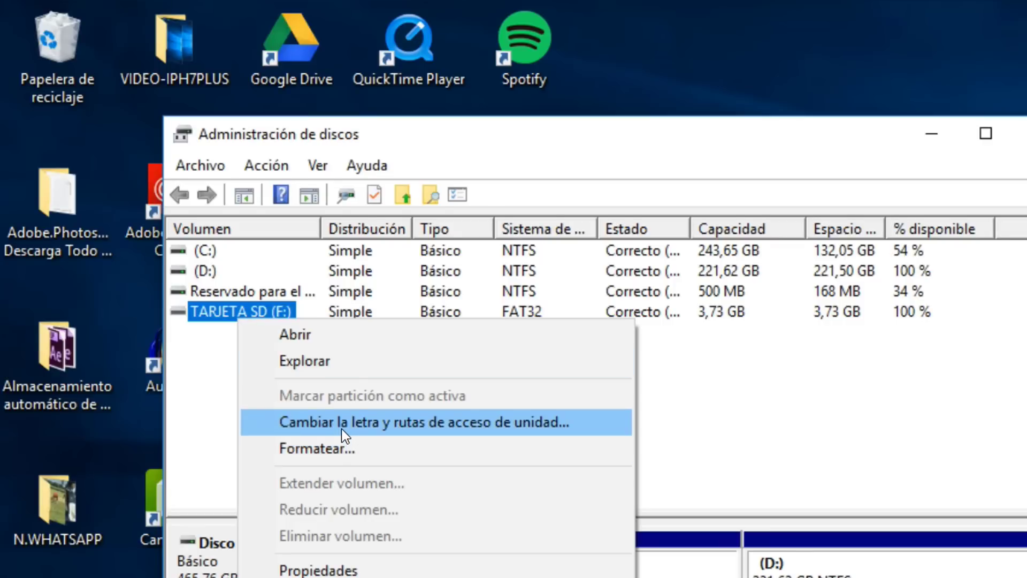
pyautogui.click(341, 428)
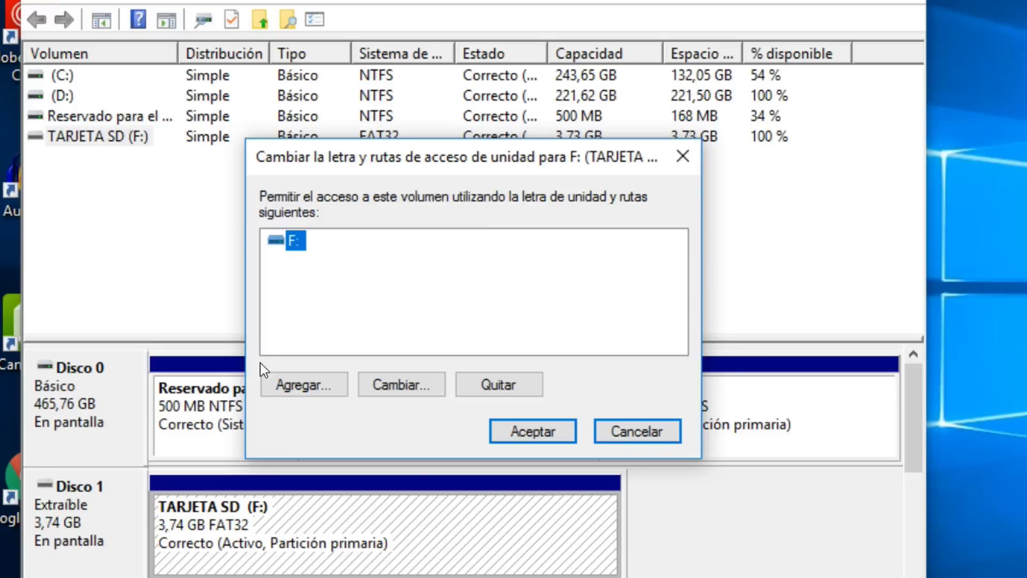
pyautogui.click(323, 374)
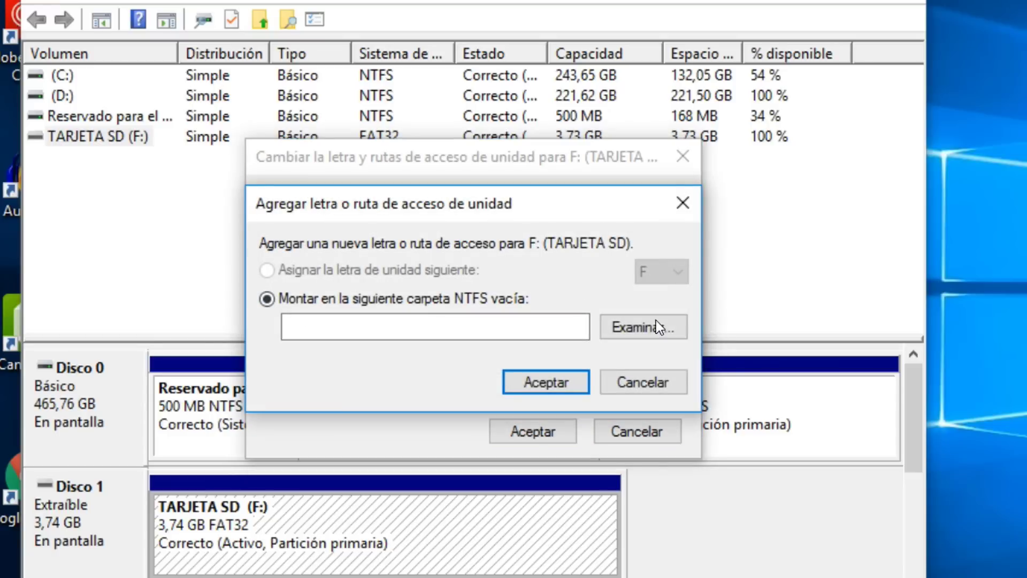
pyautogui.click(679, 207)
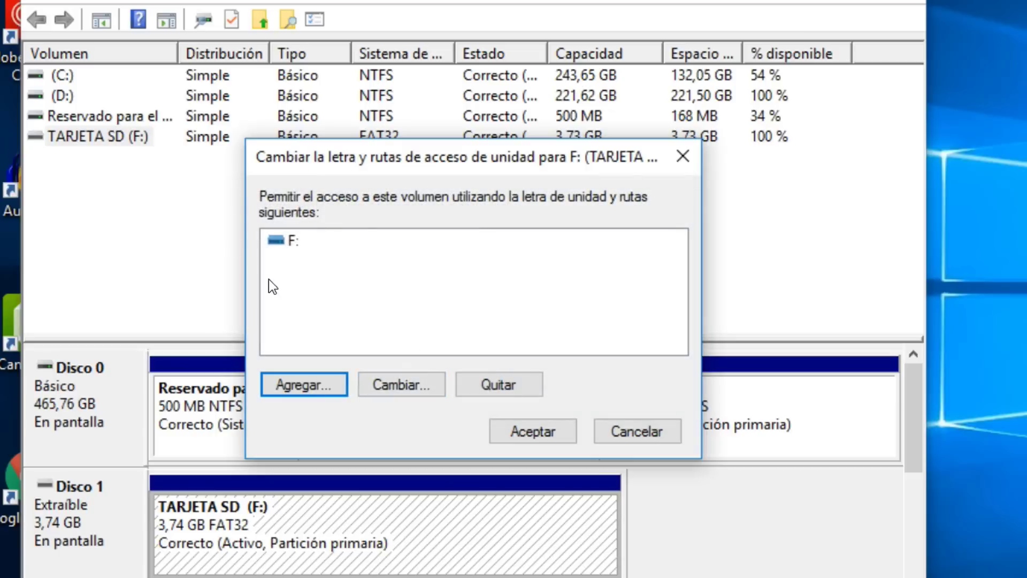
pyautogui.click(377, 376)
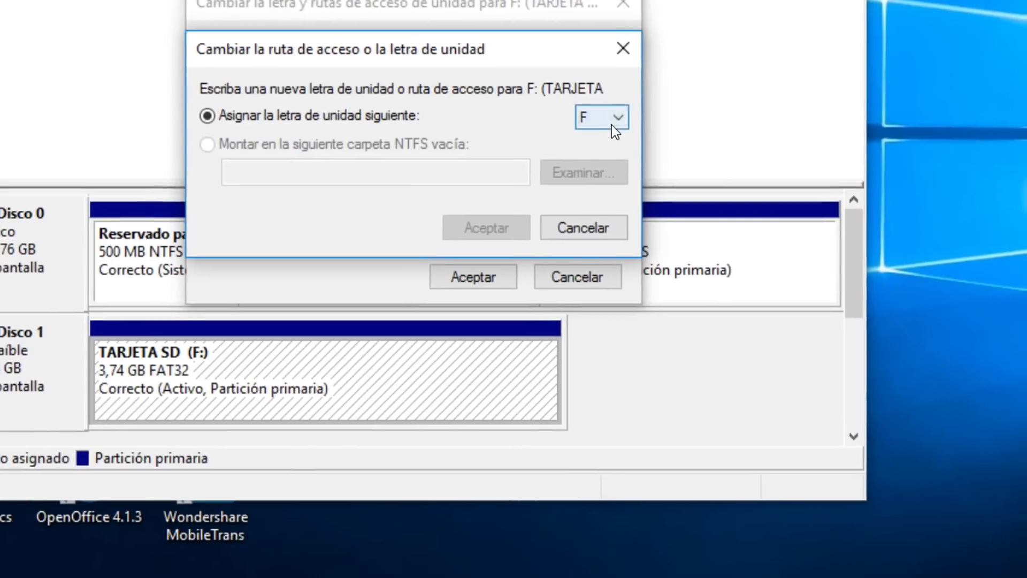
pyautogui.click(611, 124)
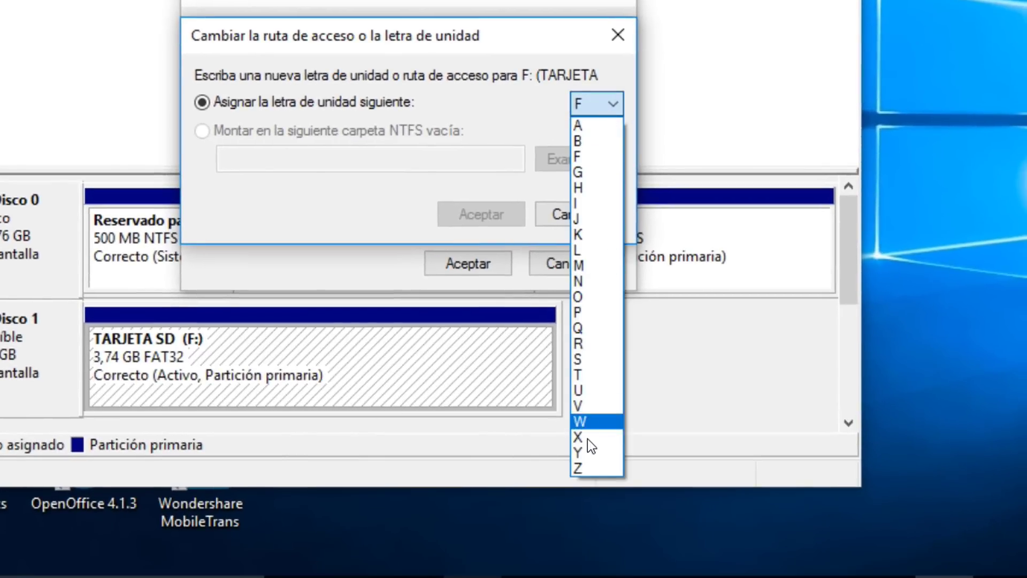
pyautogui.click(584, 465)
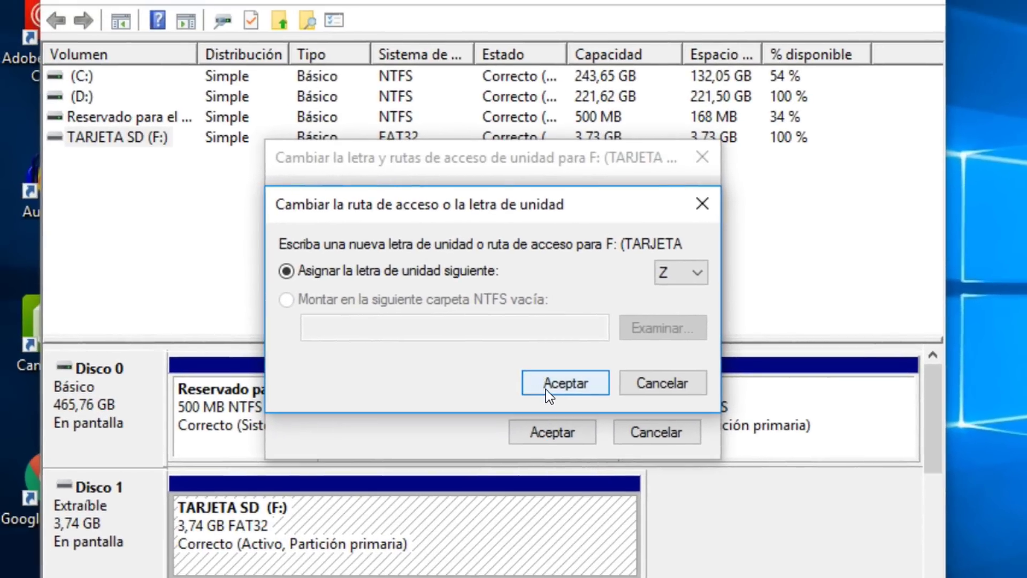
pyautogui.click(545, 389)
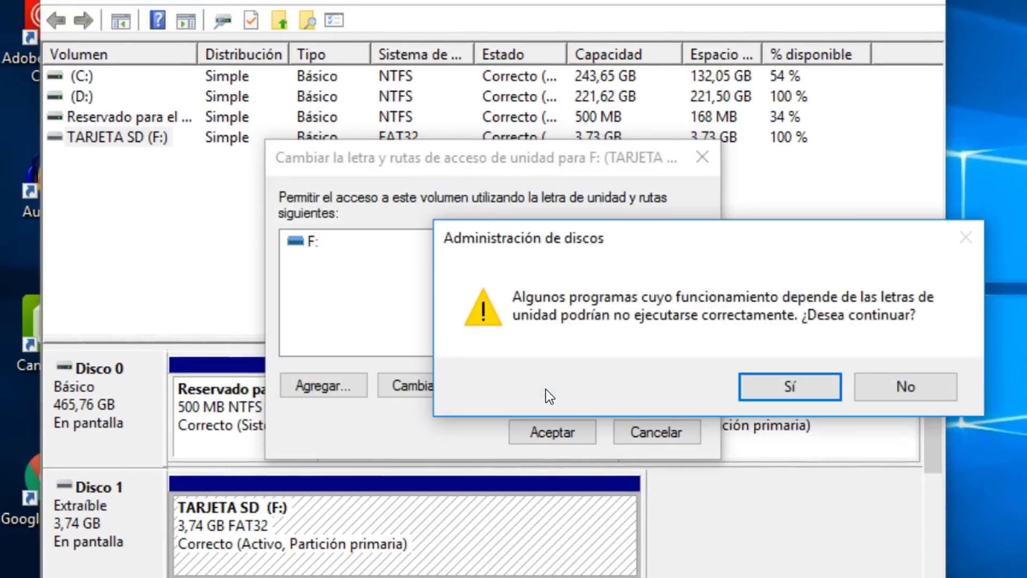
pyautogui.click(764, 387)
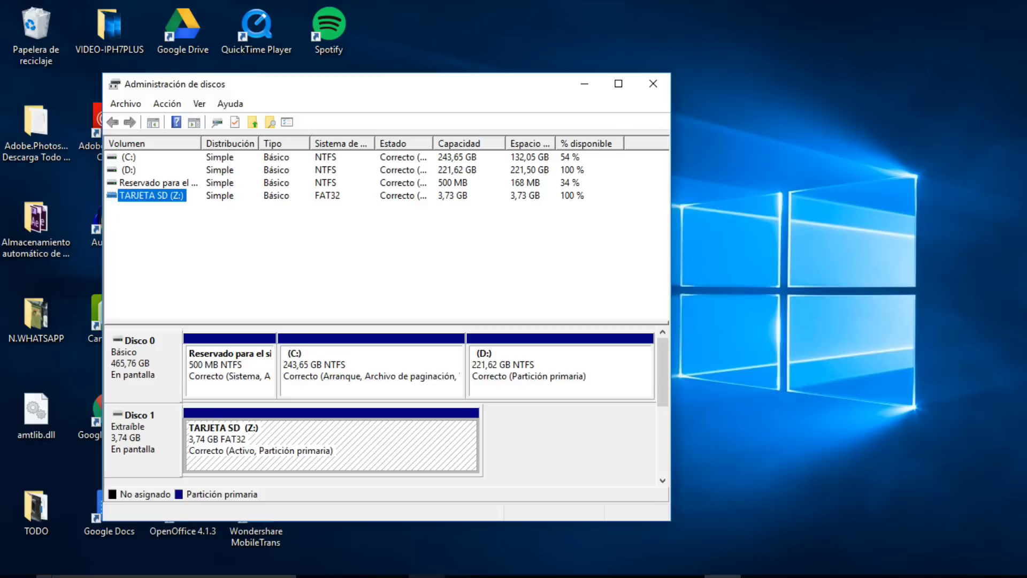
# - Bring back the Este equipo window to check the SD card's drive letter, and close it and Administración de discos
pyautogui.moveTo(86, 574)
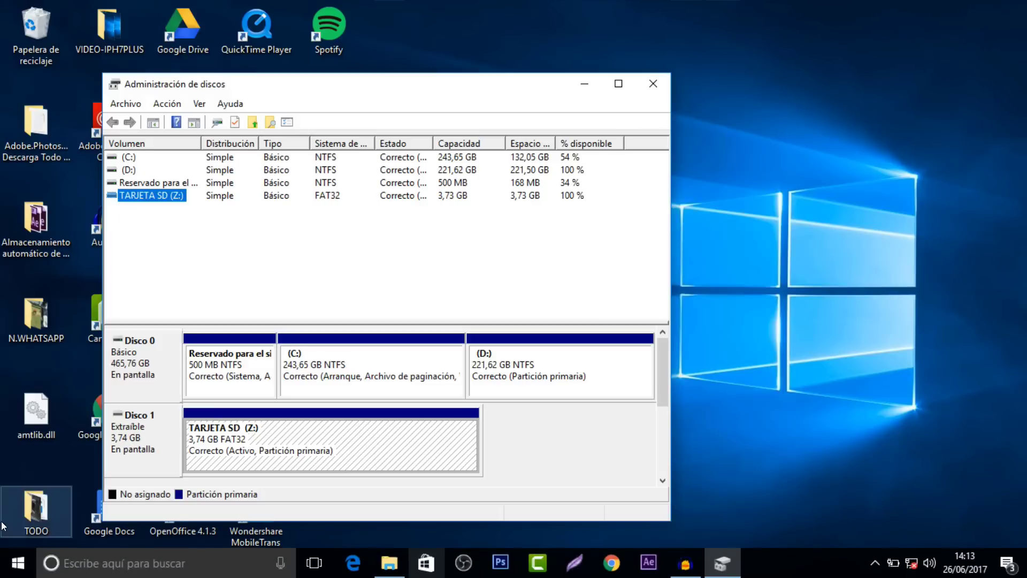
pyautogui.click(103, 573)
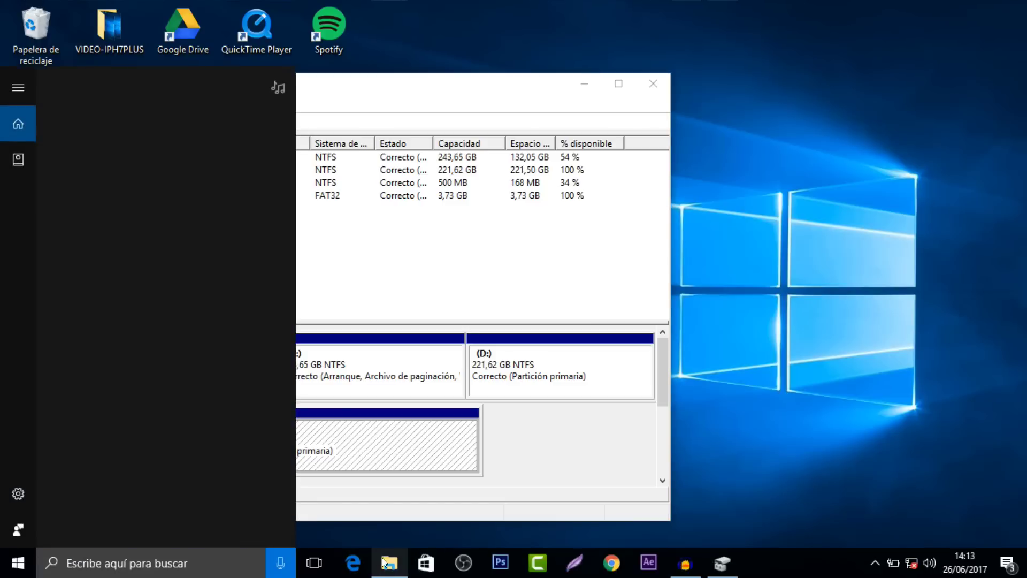
pyautogui.click(383, 562)
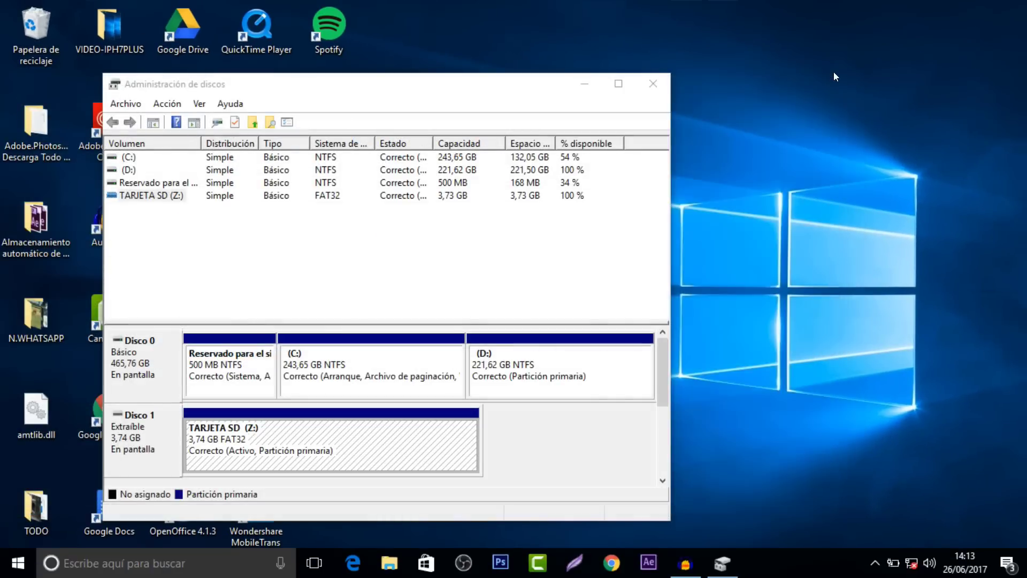
pyautogui.click(653, 82)
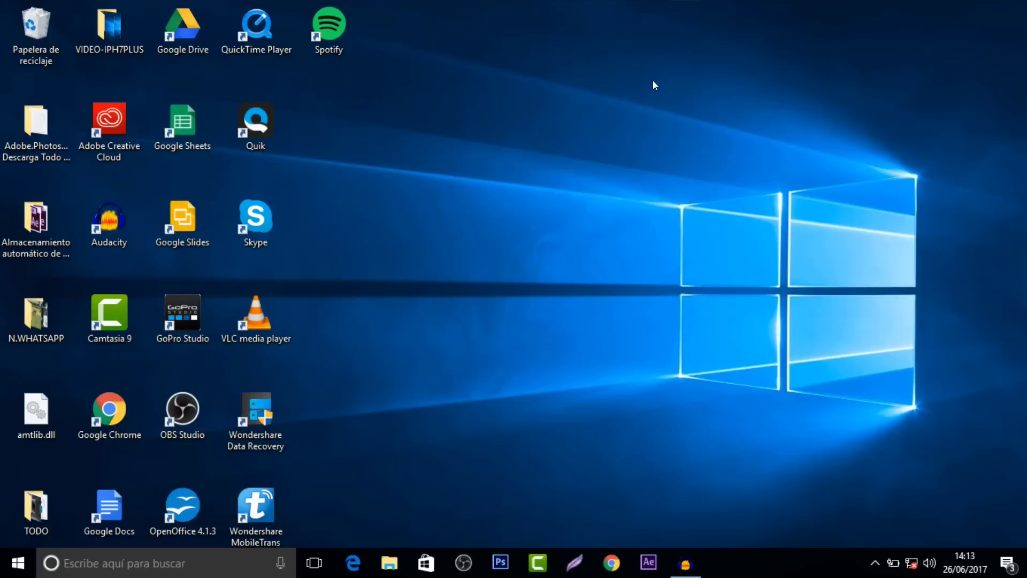